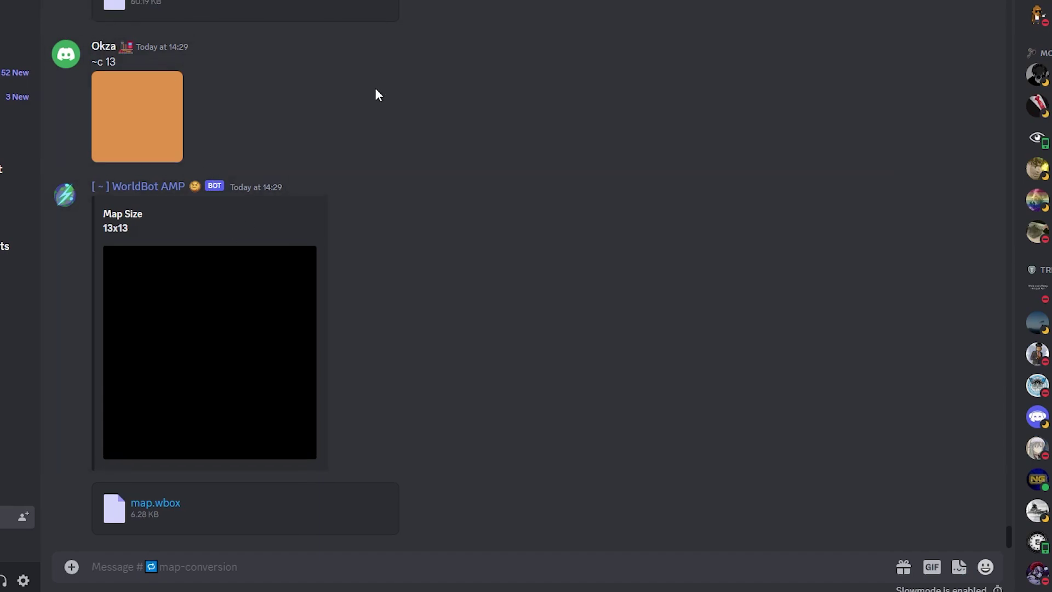
scroll(376, 88, "up", 5)
scroll(529, 179, "up", 5)
scroll(507, 139, "up", 5)
scroll(435, 120, "up", 5)
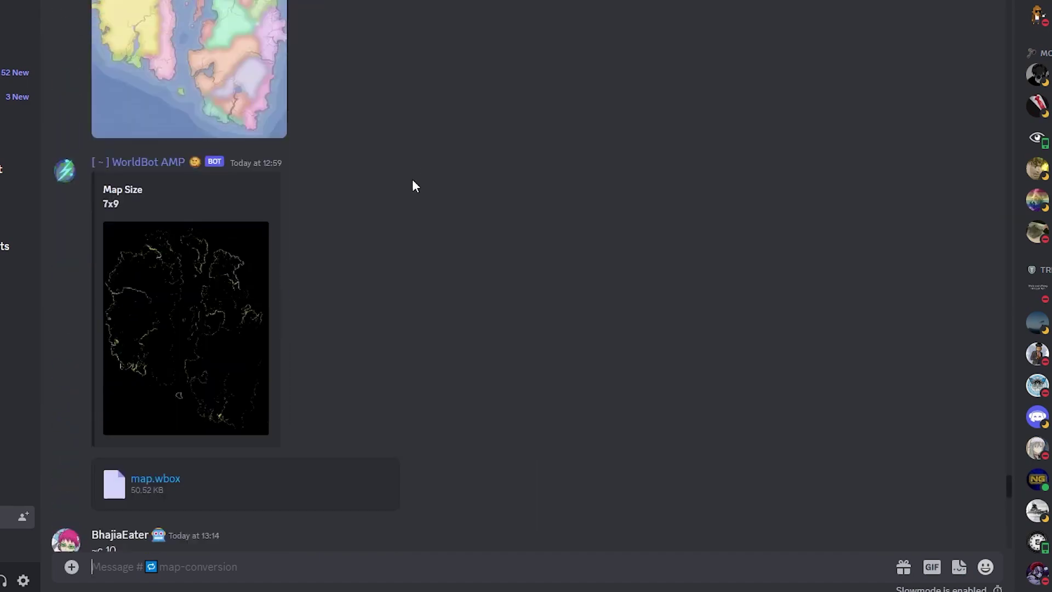
scroll(482, 271, "down", 5)
scroll(437, 178, "down", 5)
scroll(317, 50, "down", 5)
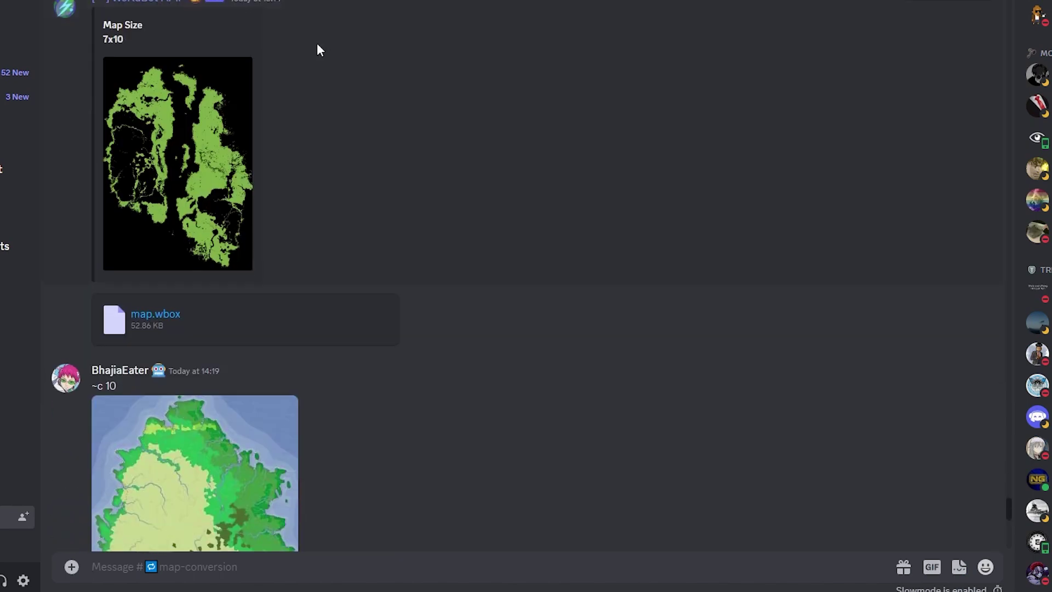
scroll(232, 185, "down", 3)
scroll(294, 67, "down", 5)
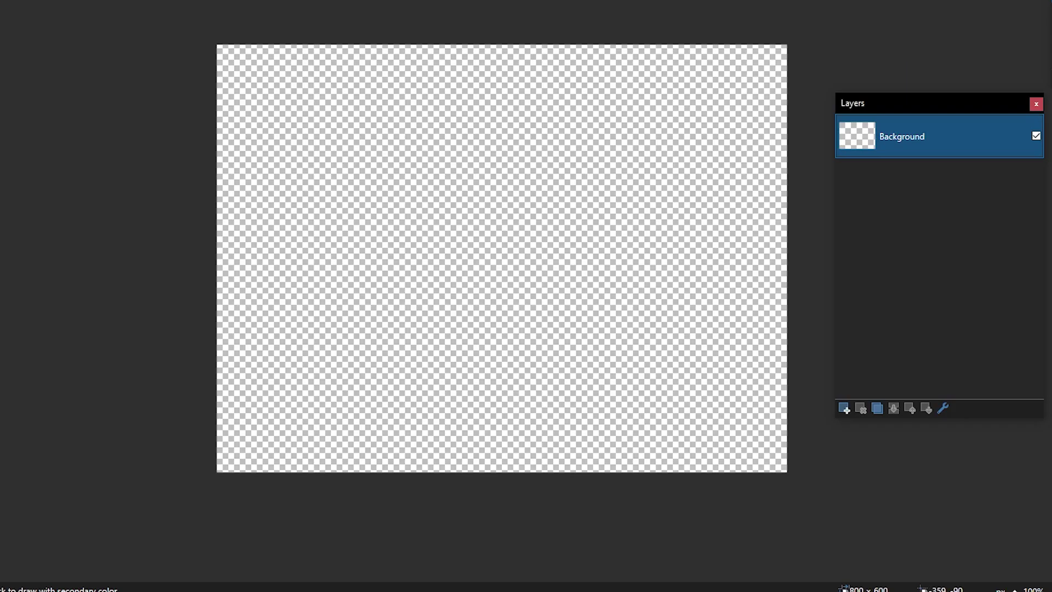
Fill the blank transparent Background layer with solid cyan using Backspace
key("BackSpace")
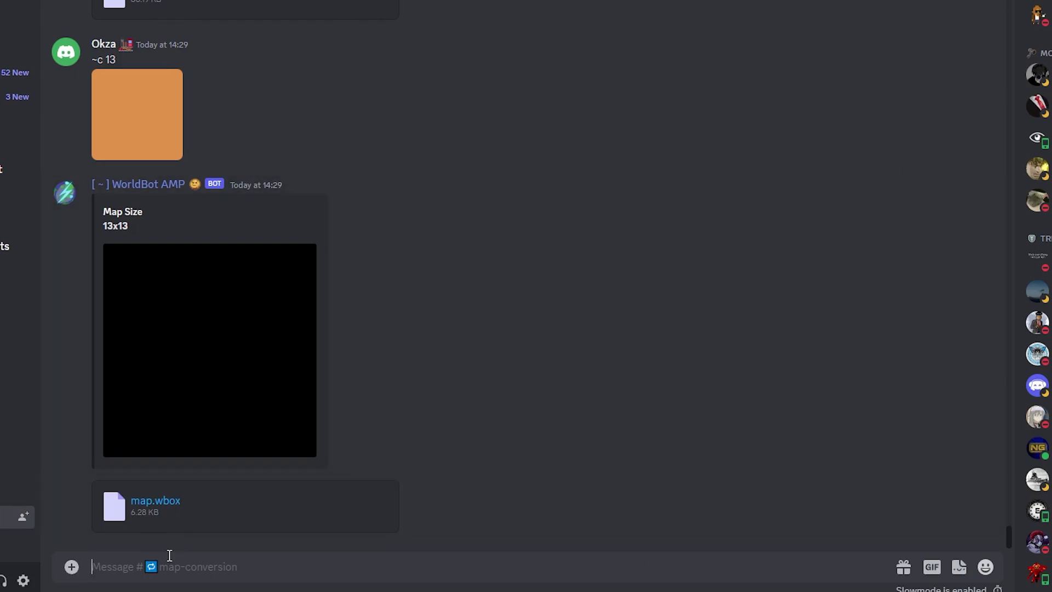
Send amazing.png to WorldBot with ~c and get back the 12x9 map file
key("ctrl+v")
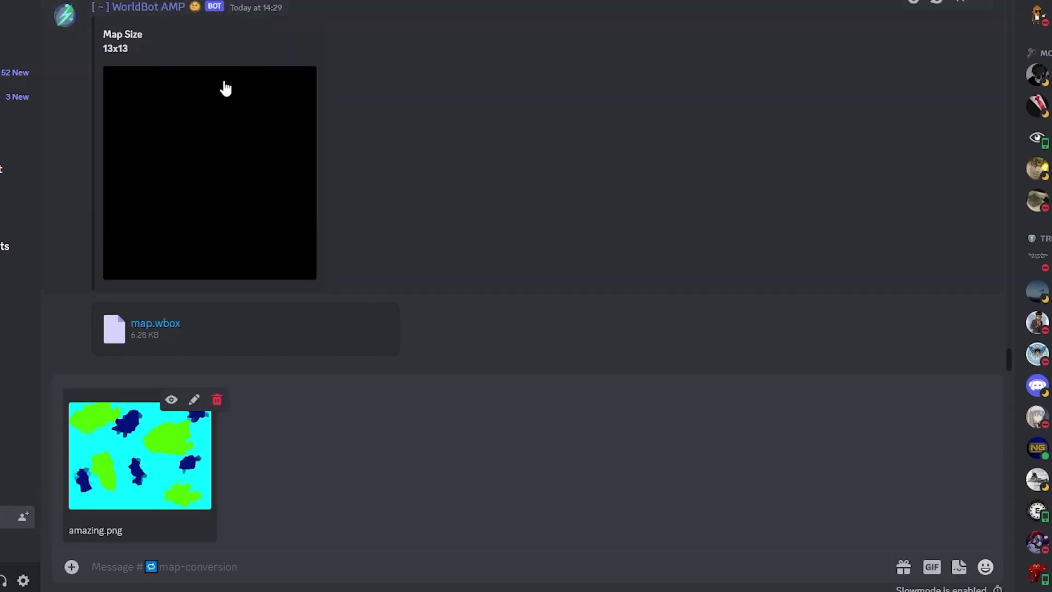
scroll(226, 88, "up", 3)
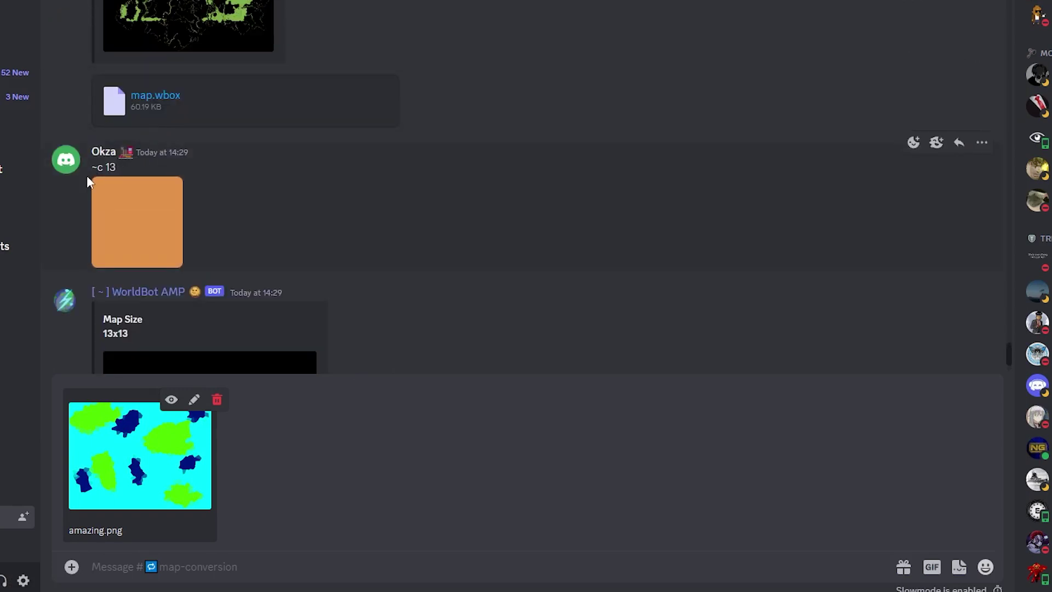
scroll(210, 189, "down", 3)
type("~c")
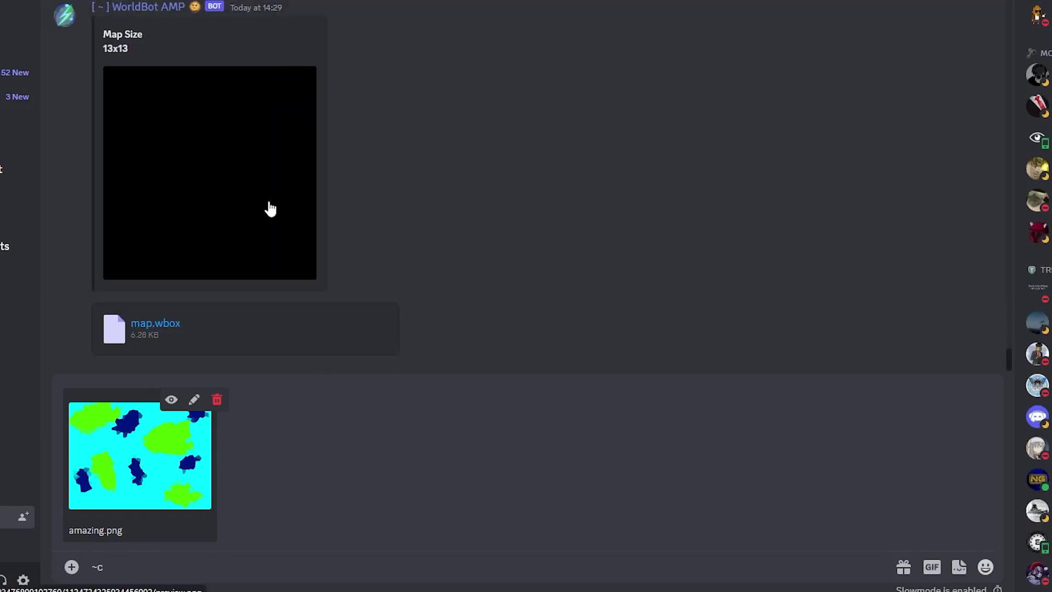
key("Return")
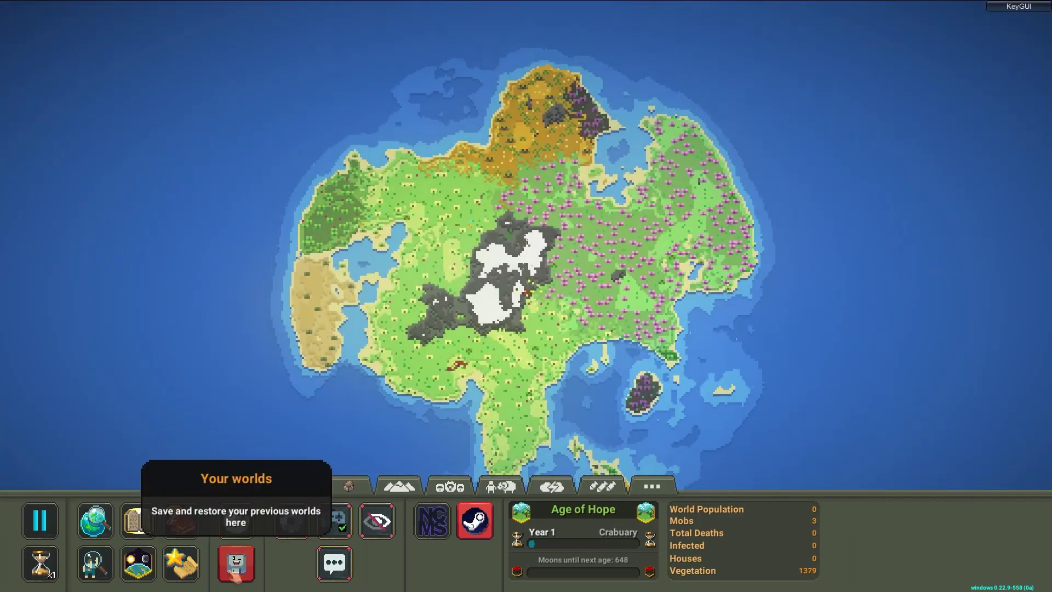
Load the Avatar World 3.0 save and select humans in the creature powers
left_click(236, 568)
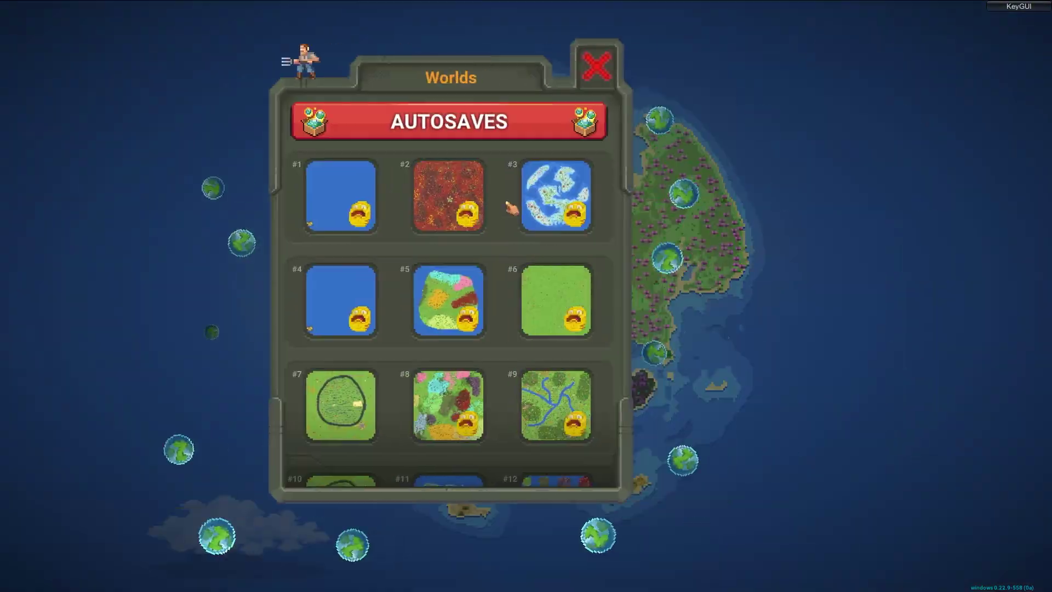
scroll(576, 210, "down", 5)
scroll(650, 248, "down", 2)
scroll(657, 457, "down", 2)
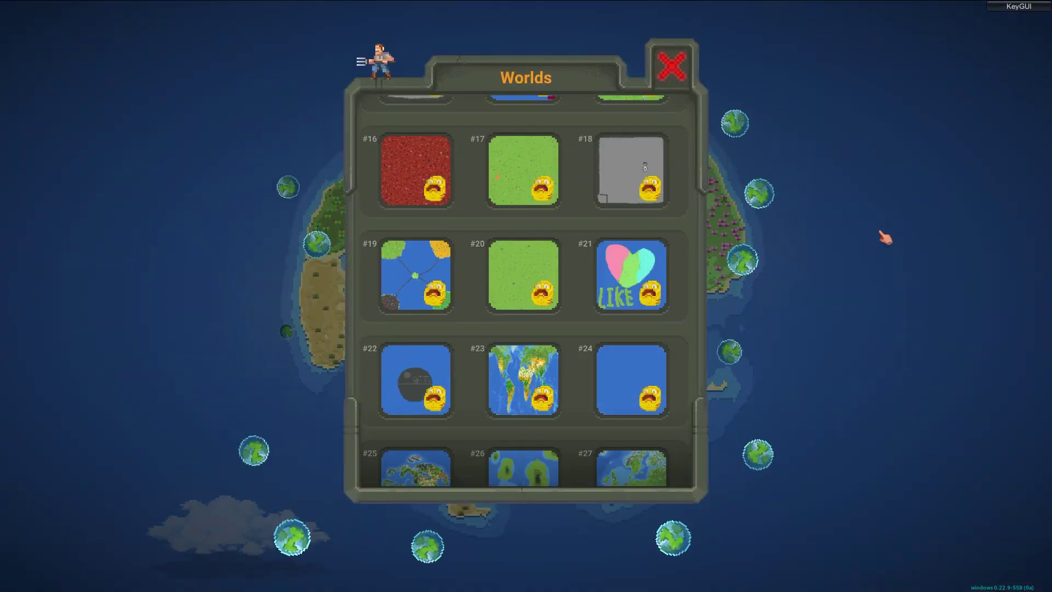
left_click(661, 395)
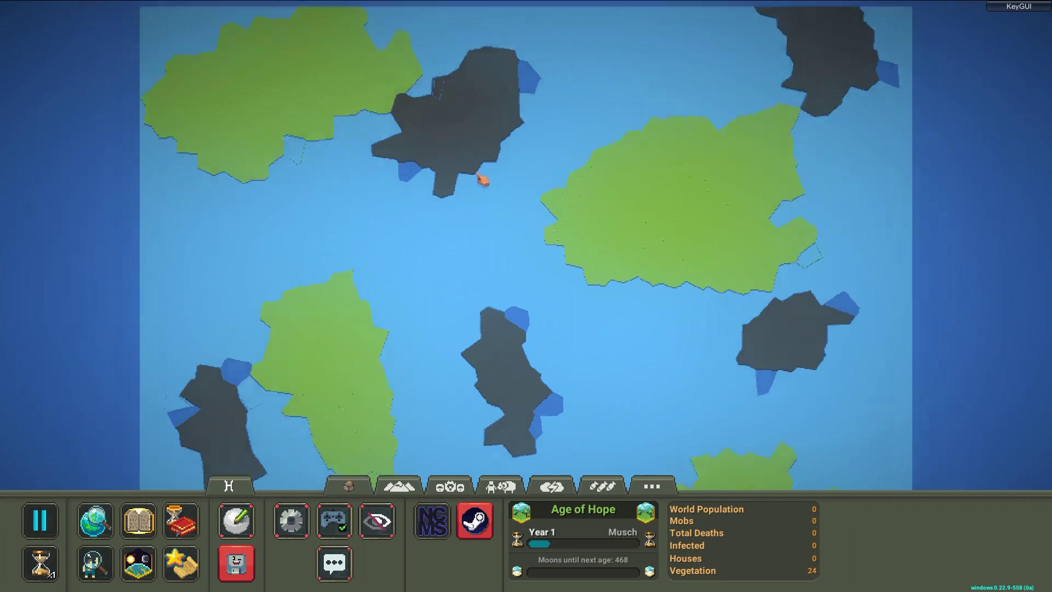
scroll(561, 9, "down", 5)
scroll(588, 133, "up", 5)
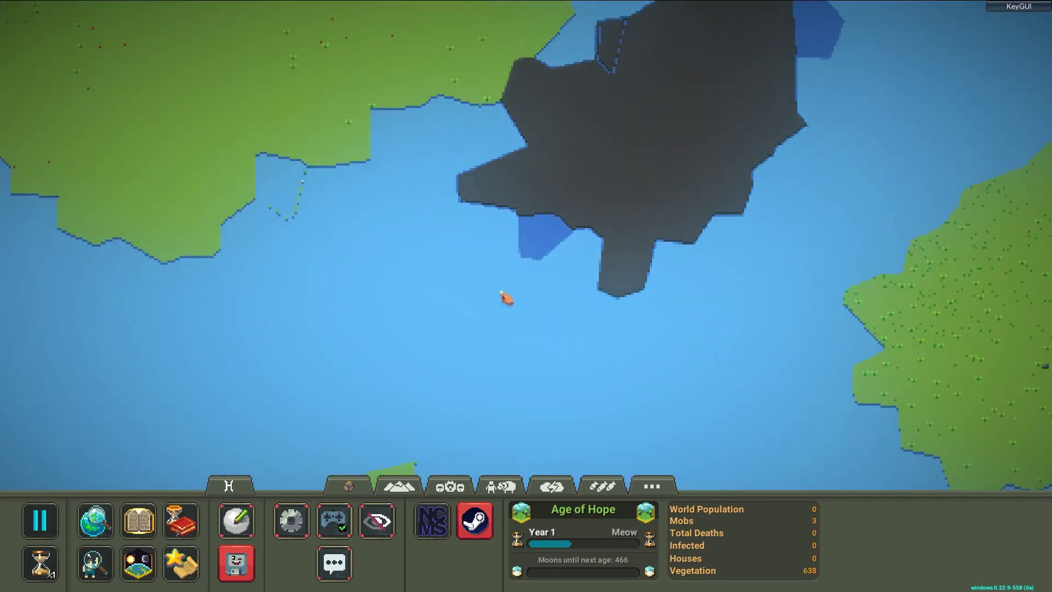
scroll(506, 299, "up", 3)
left_click(501, 486)
left_click(138, 520)
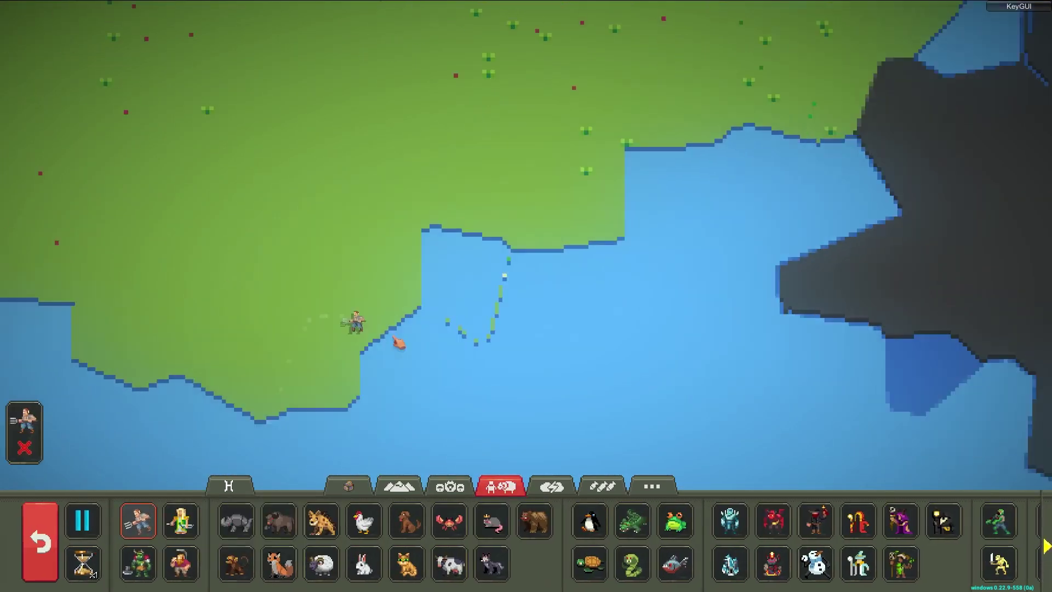
scroll(474, 166, "up", 3)
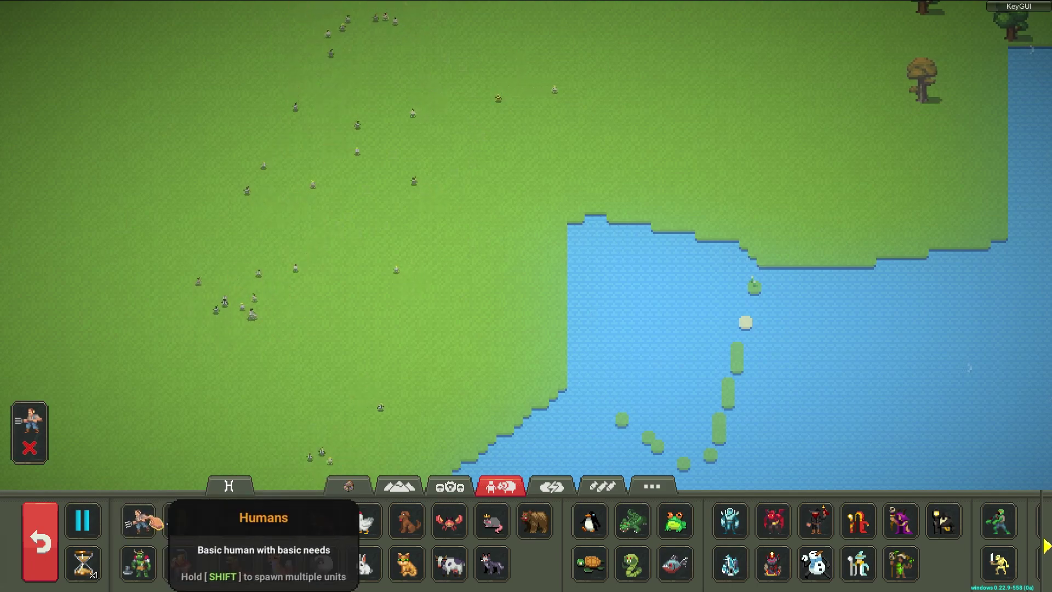
Spawn dwarves and then orcs across the middle of the island
left_click(181, 520)
left_click(249, 281)
left_click_drag(249, 282, 329, 200)
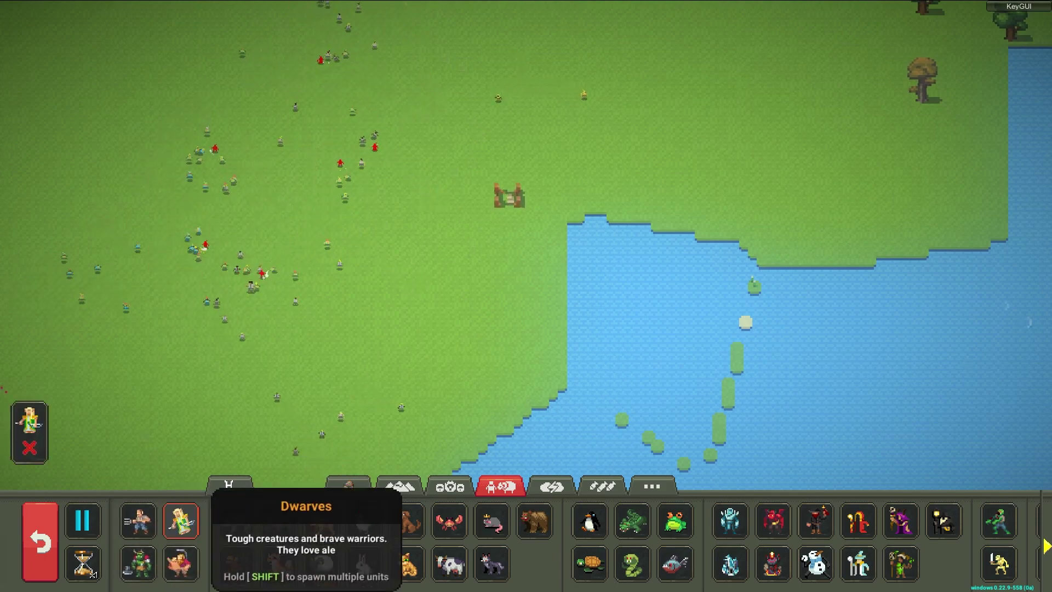
left_click(138, 563)
left_click_drag(316, 275, 490, 172)
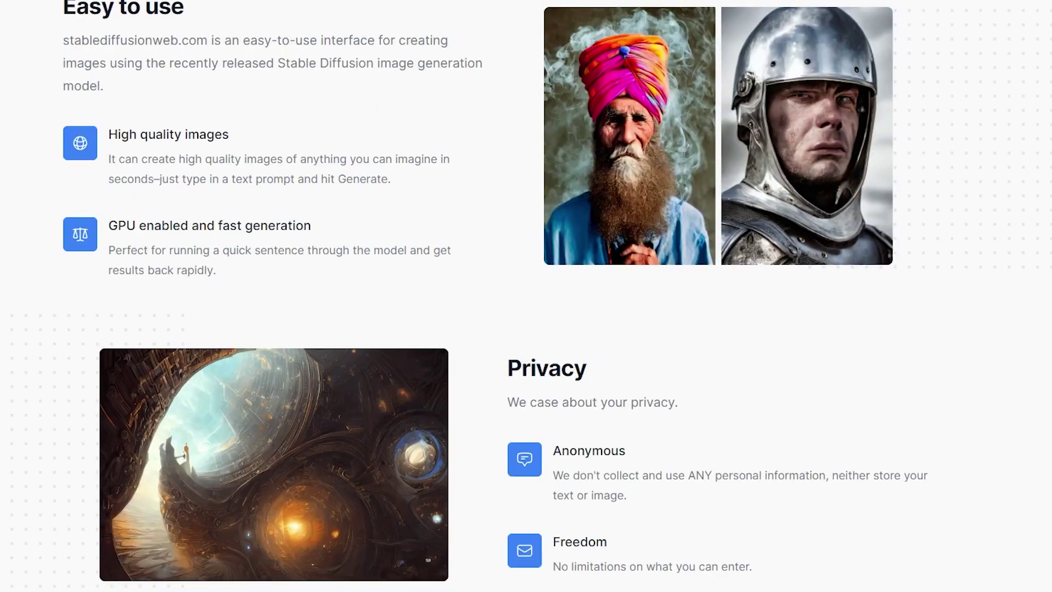
scroll(895, 460, "down", 10)
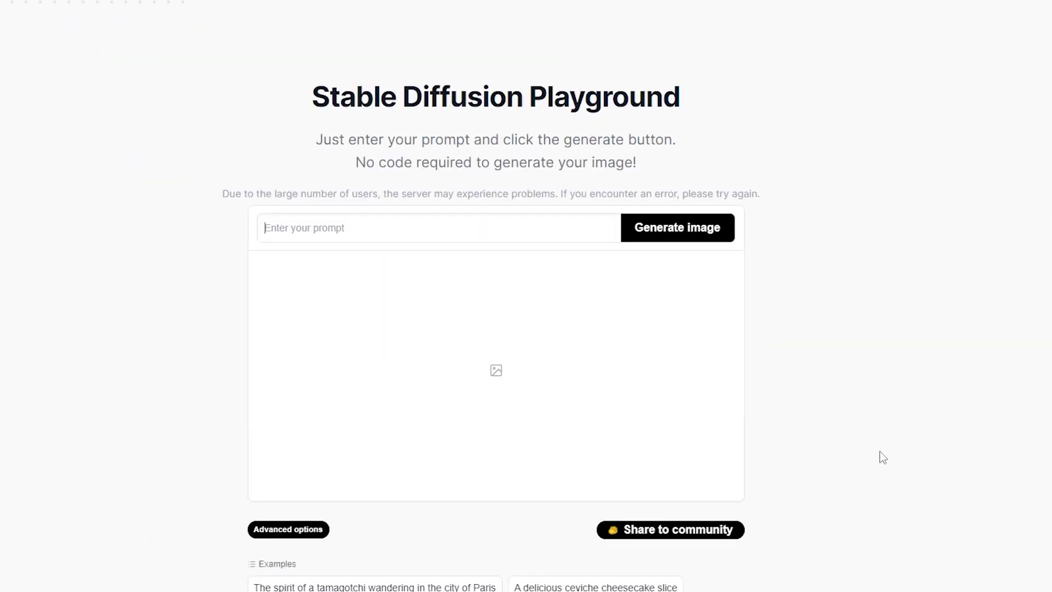
scroll(609, 346, "up", 2)
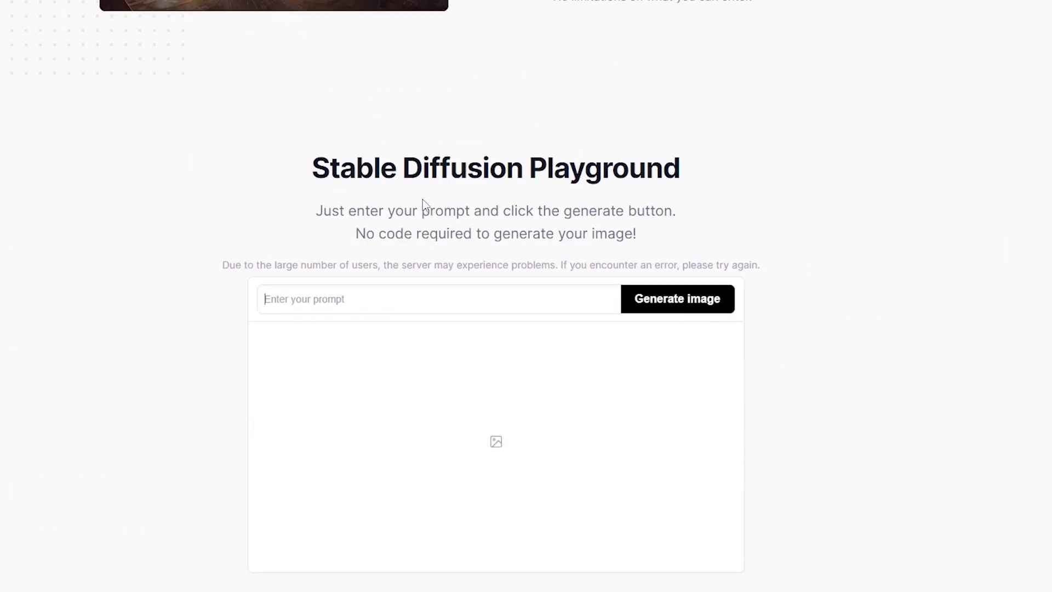
Generate four images from a WorldBox-map prompt and open the first image's options
left_click(298, 303)
type("GNe")
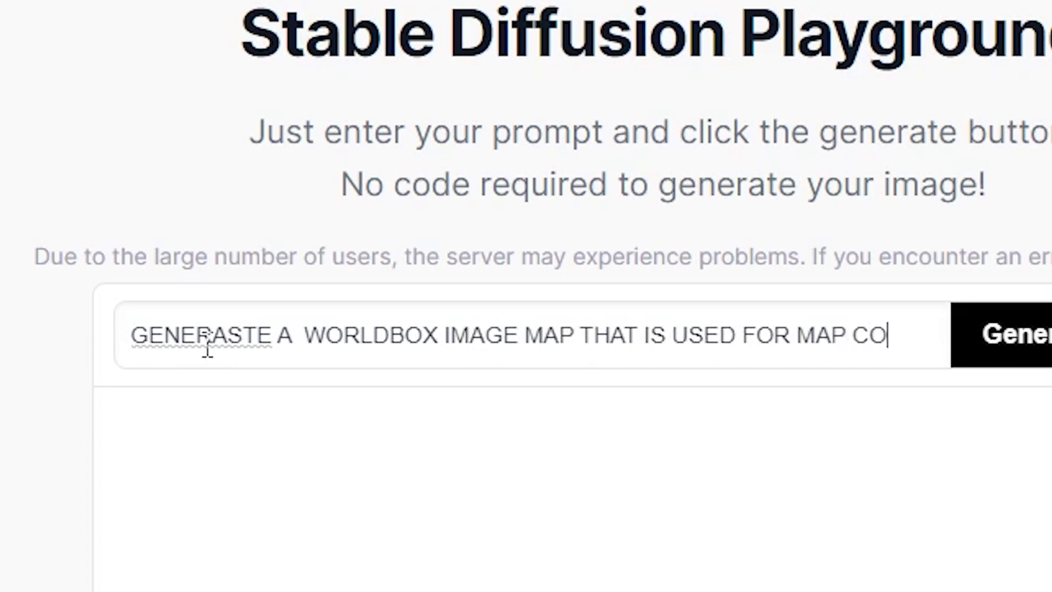
type("NVERS")
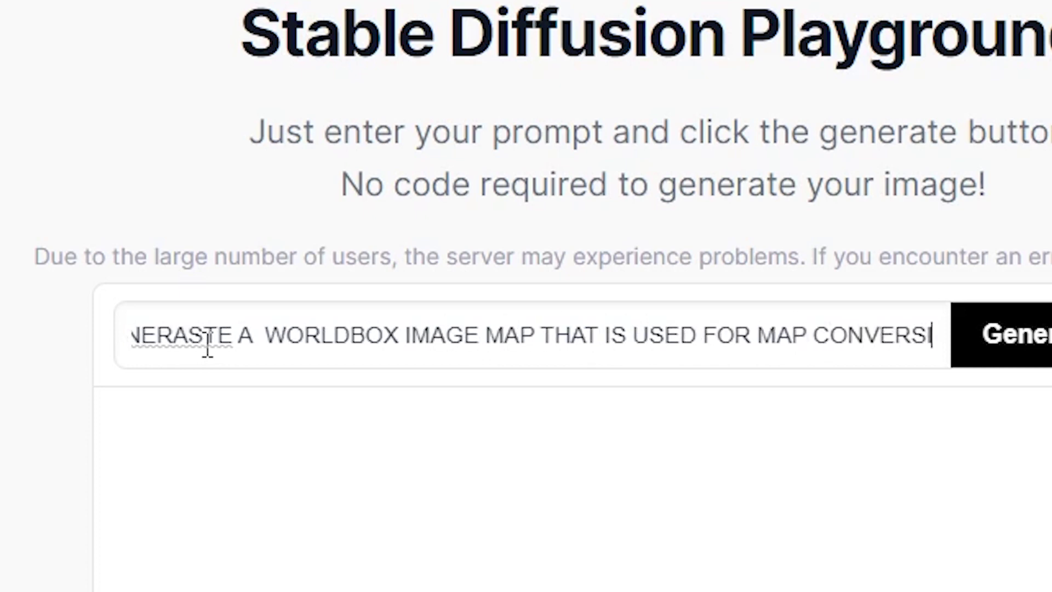
type("ION IN THE DI")
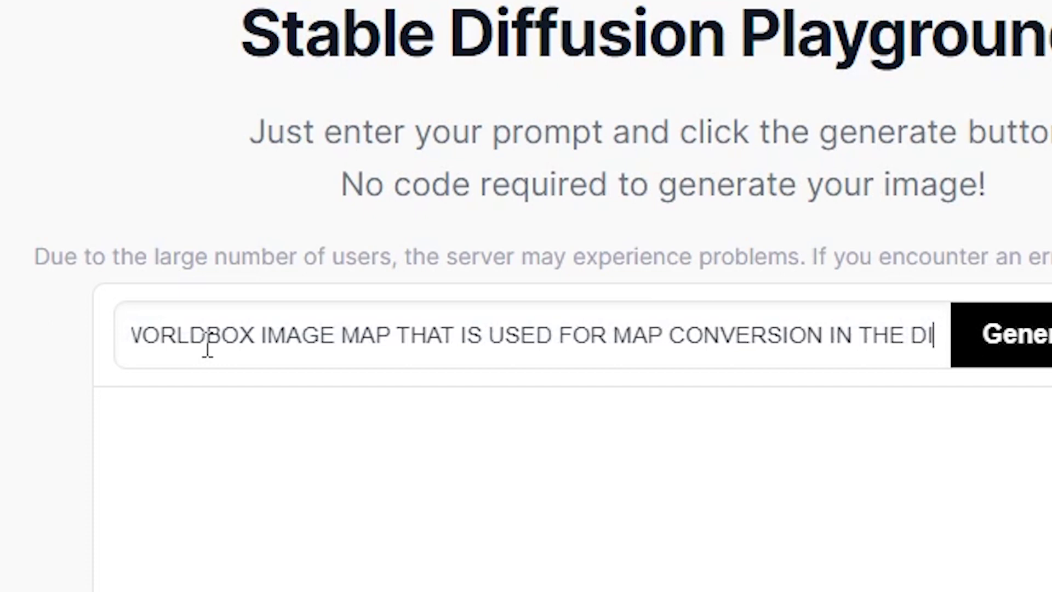
key("BackSpace")
key("BackSpace")
type("WORLDBOX ")
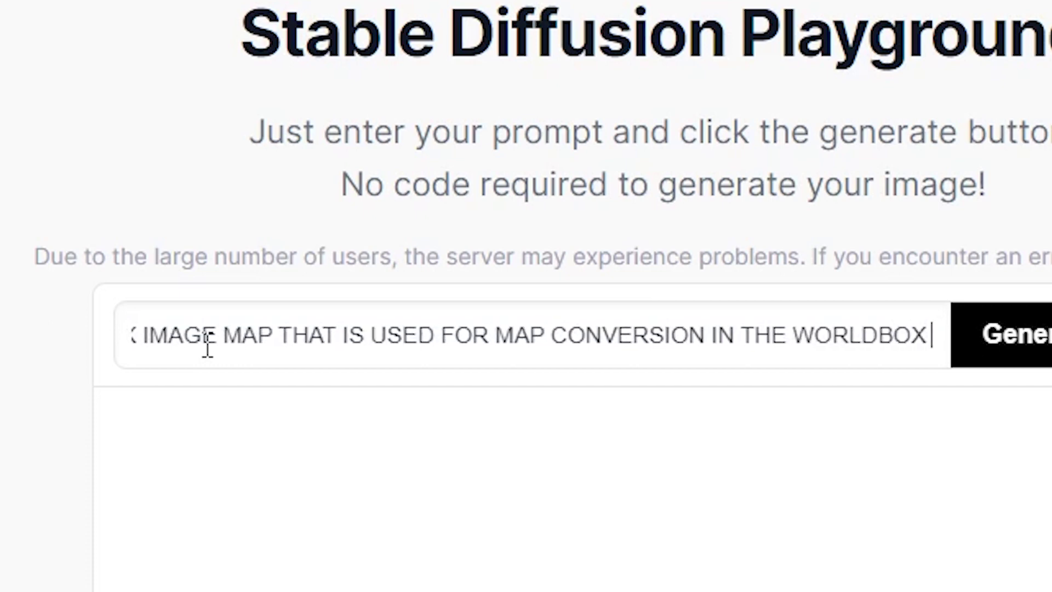
type("DISCORD SERVER NOW O")
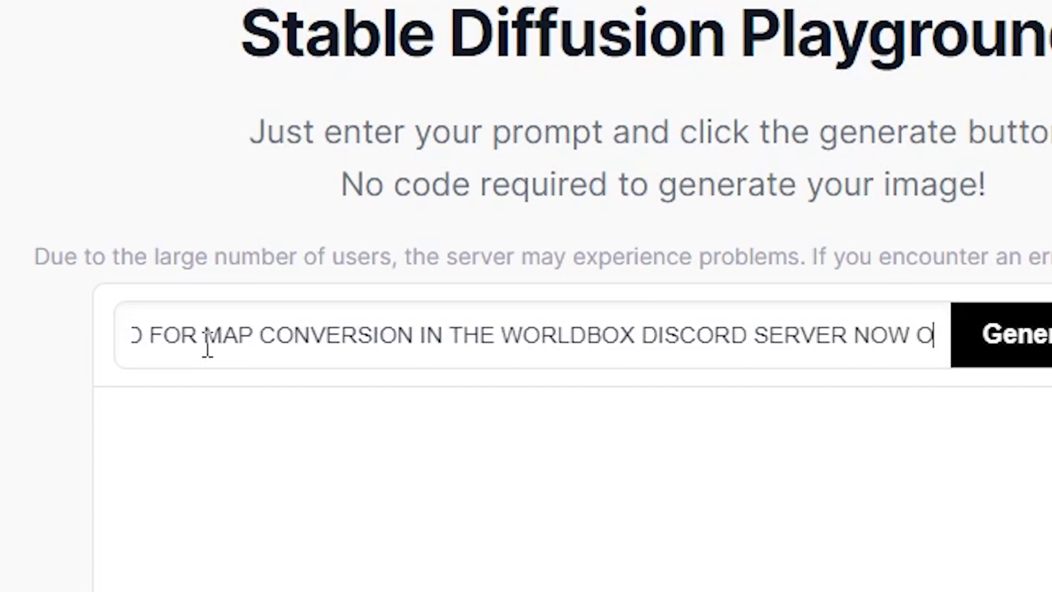
type("R ELSE I W")
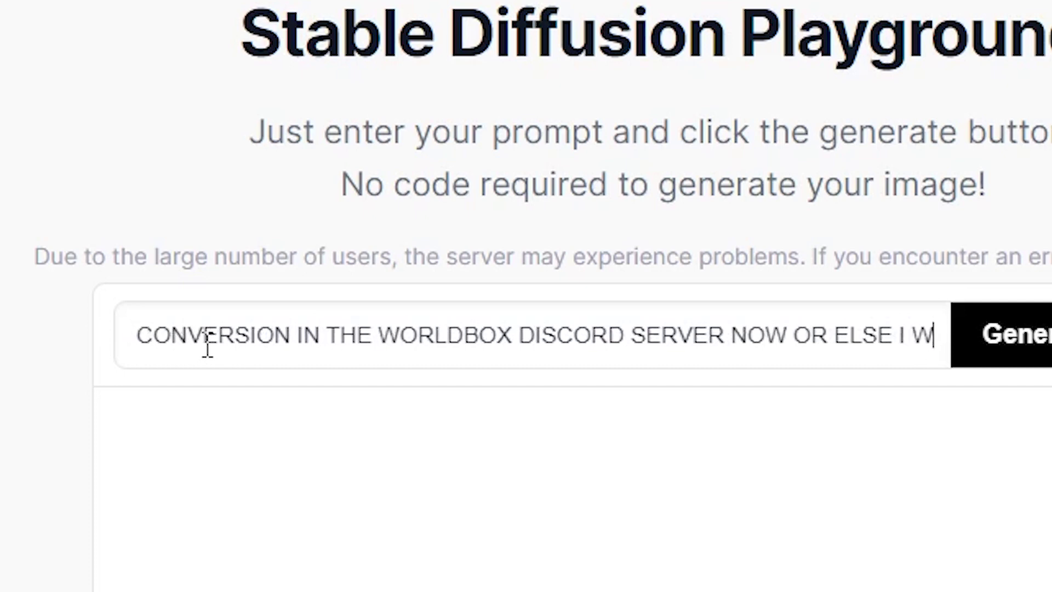
type("ILL DO SOMETHING")
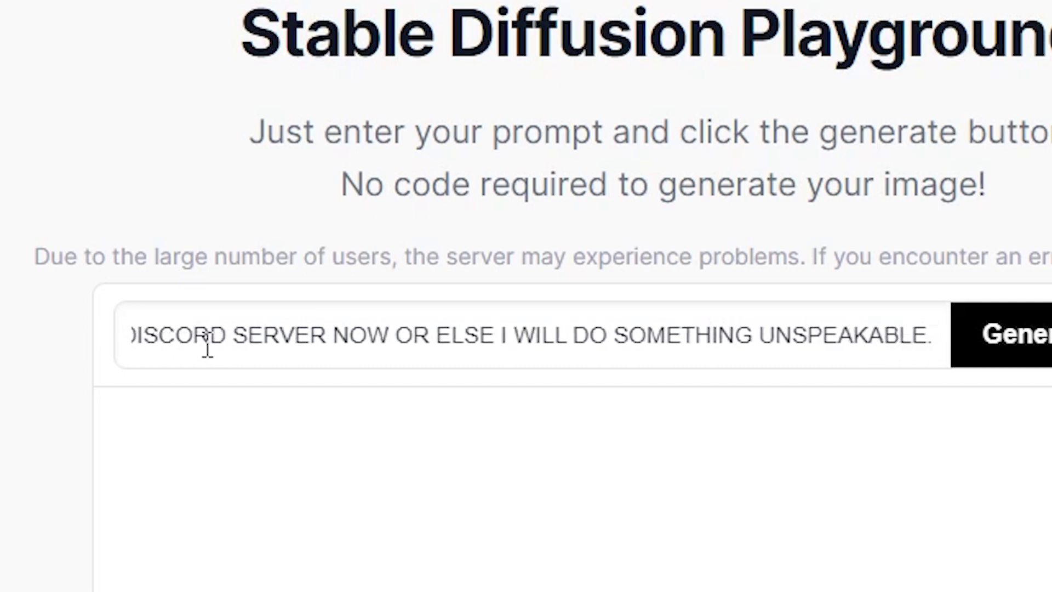
left_click(1040, 345)
scroll(657, 304, "down", 3)
scroll(796, 230, "down", 1)
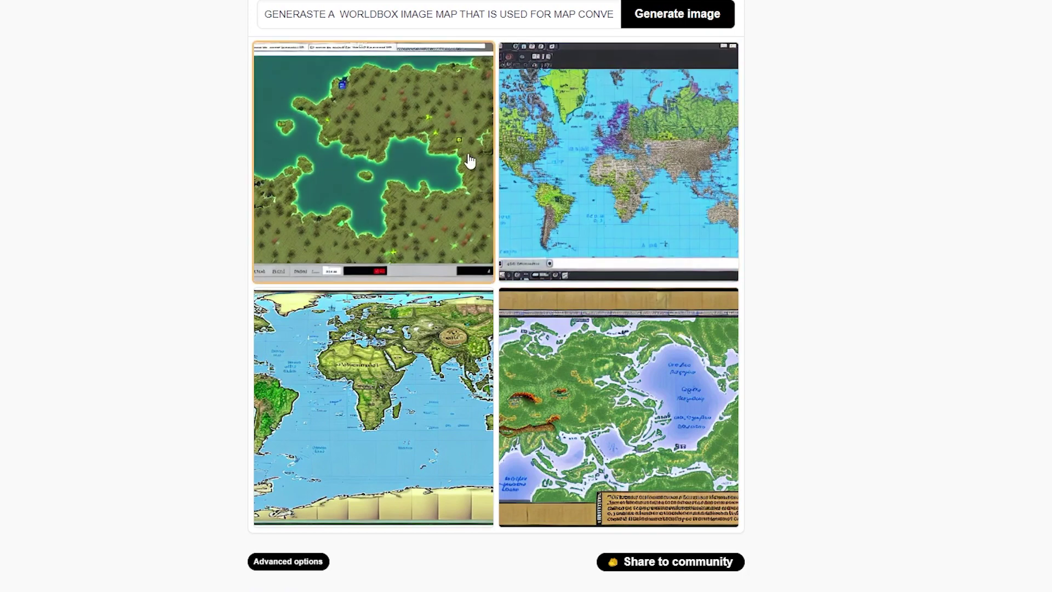
right_click(395, 151)
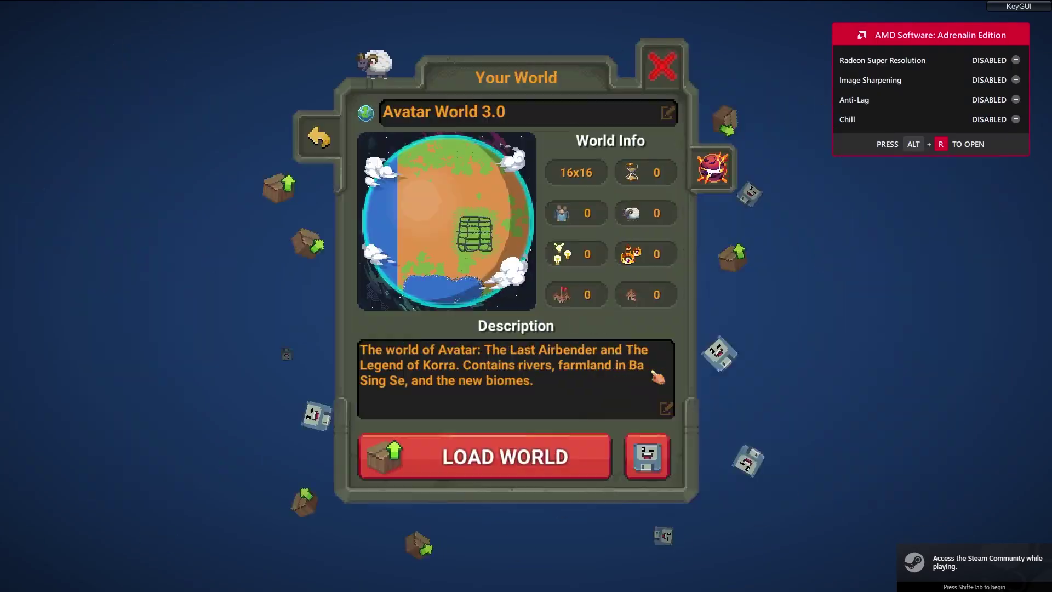
left_click(454, 475)
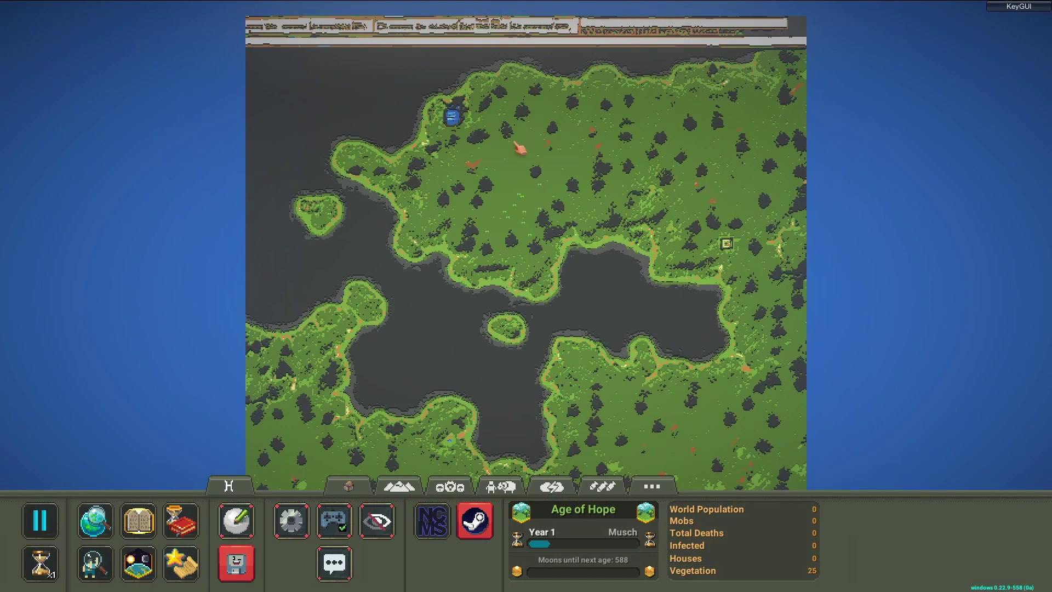
key("h")
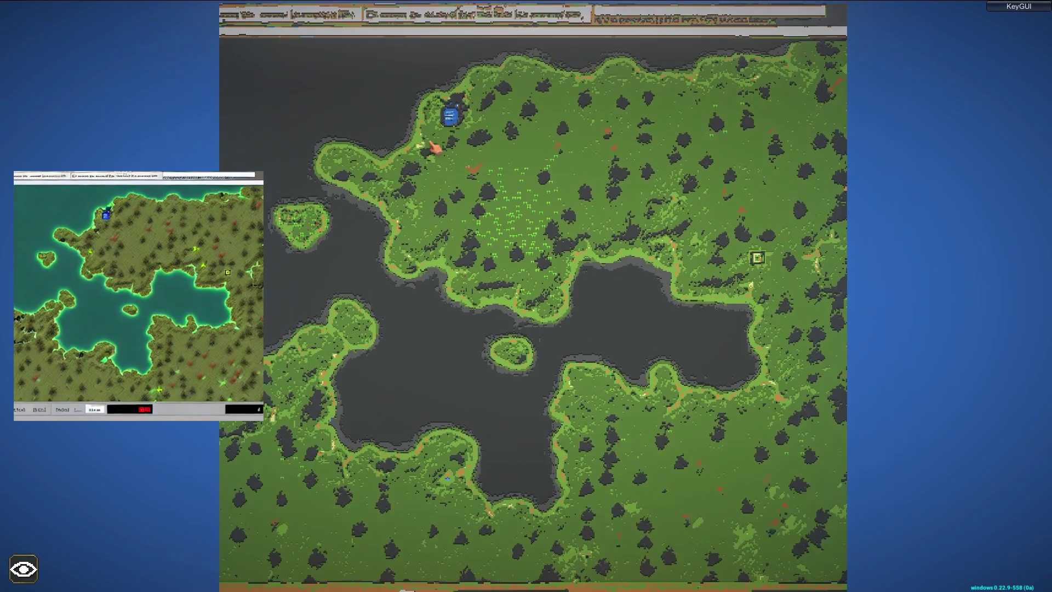
scroll(451, 134, "up", 5)
scroll(526, 296, "down", 2)
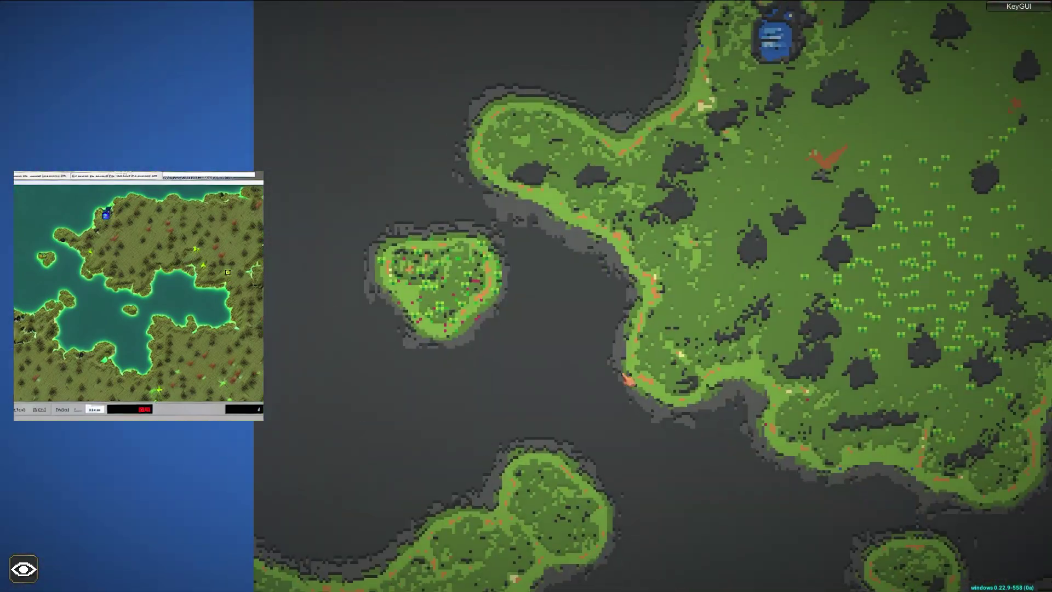
scroll(884, 354, "up", 3)
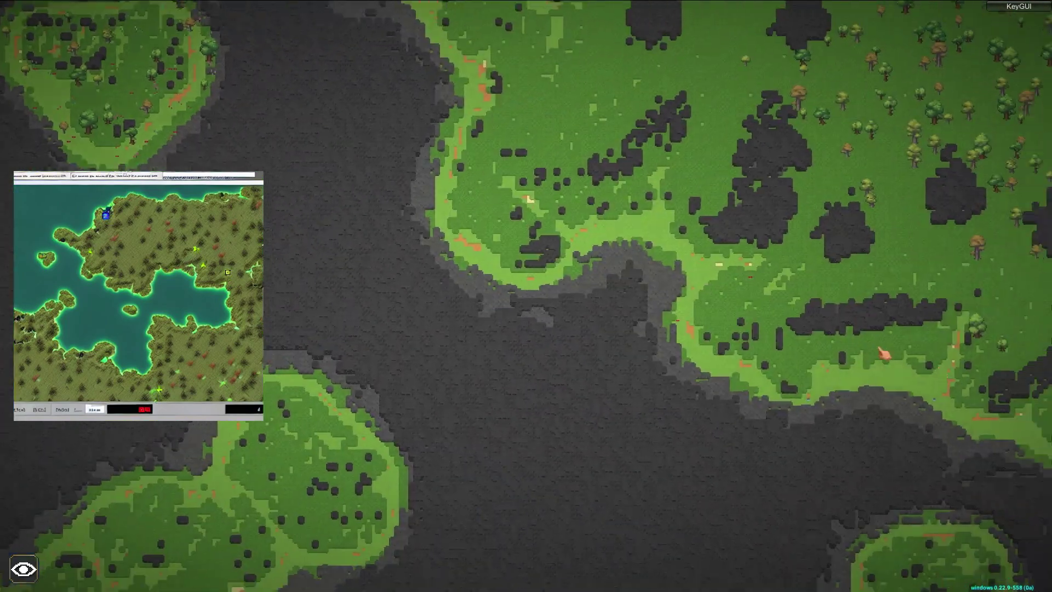
scroll(884, 354, "down", 4)
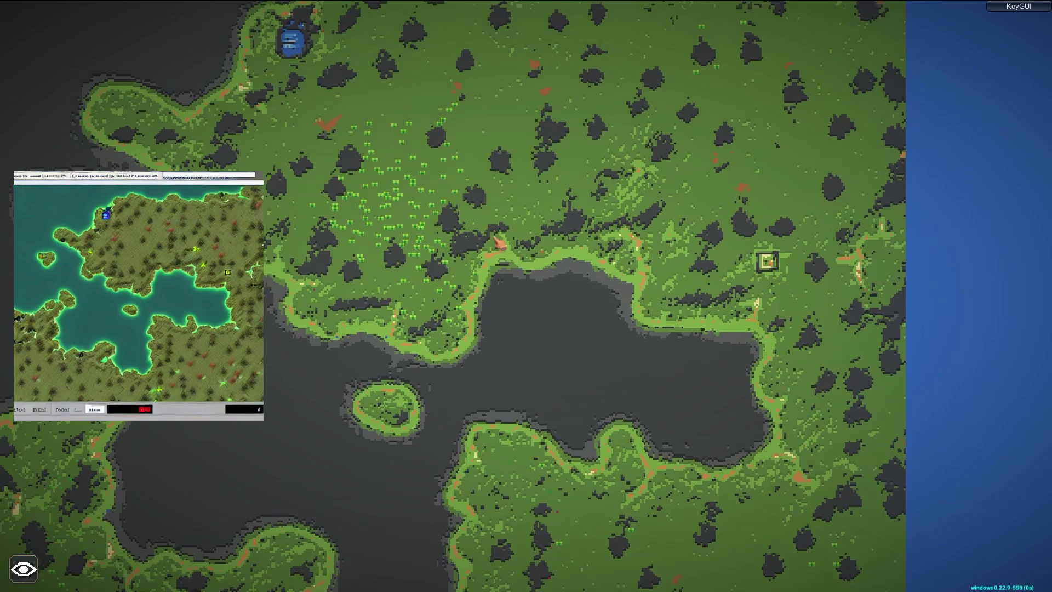
scroll(500, 243, "down", 3)
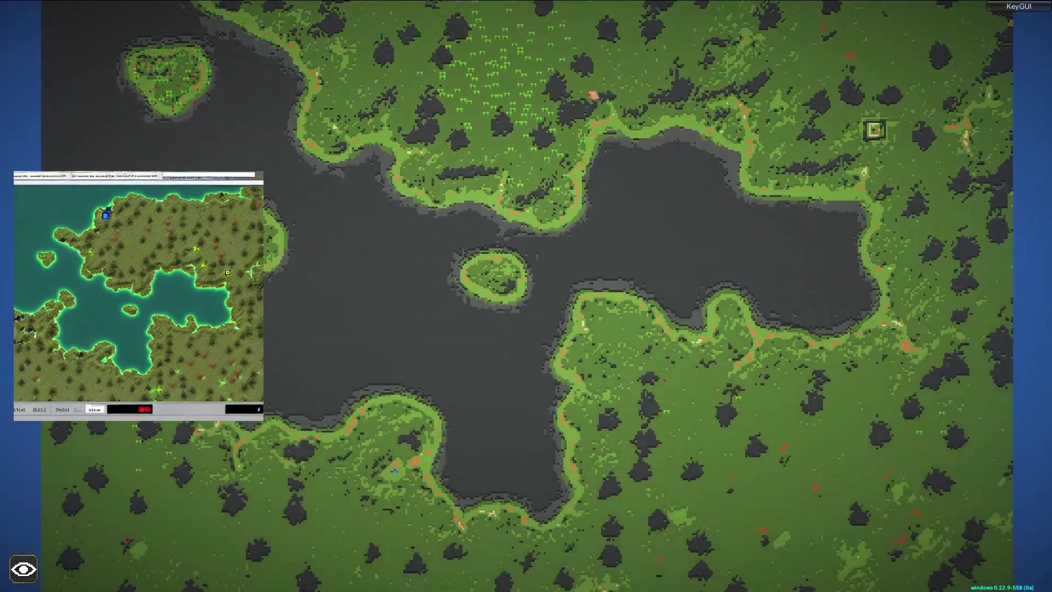
scroll(563, 268, "up", 4)
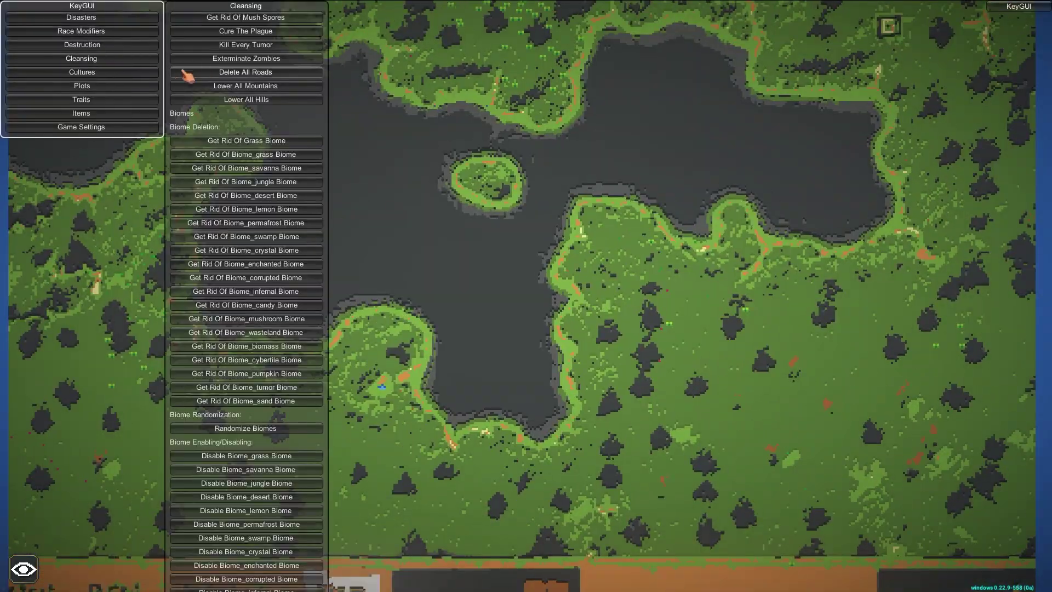
Lower all mountains via KeyGUI Cleansing and start painting water over the hills
left_click(246, 86)
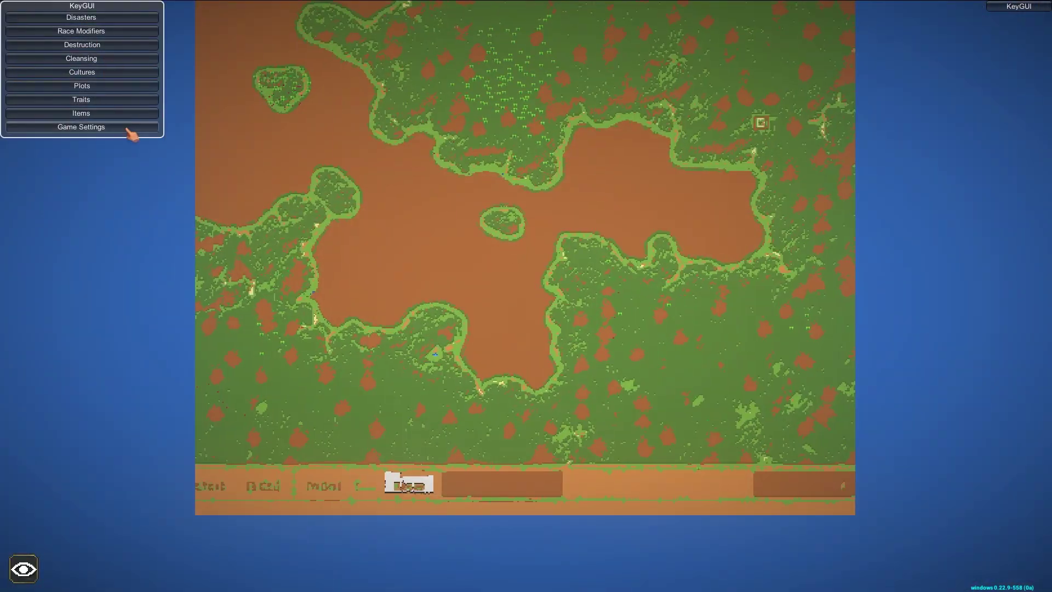
left_click(82, 86)
scroll(234, 403, "up", 5)
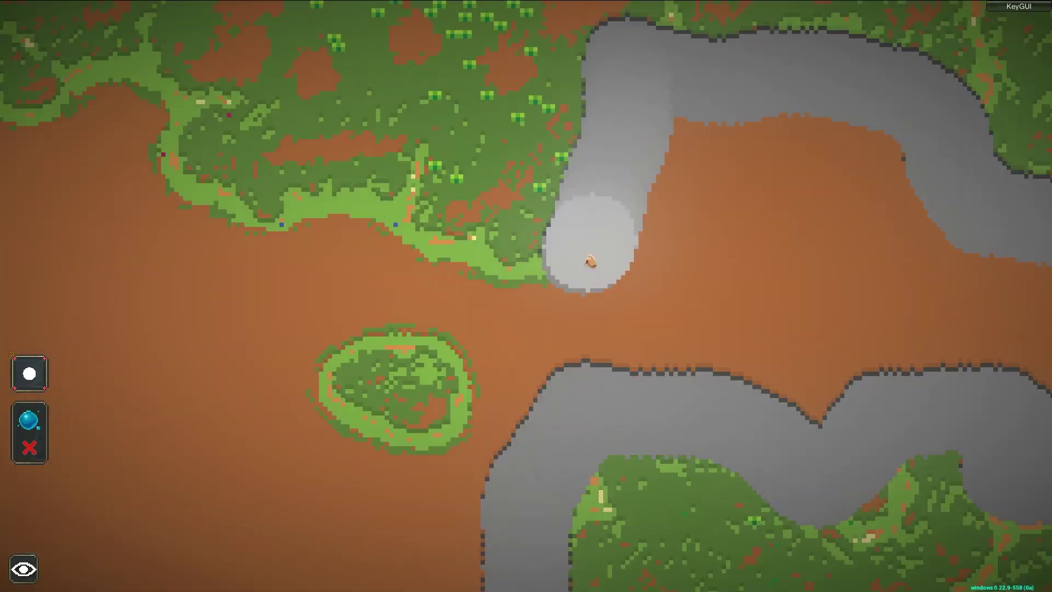
mouse_move(587, 376)
left_mouse_down()
mouse_move(392, 302)
mouse_move(449, 176)
left_mouse_up()
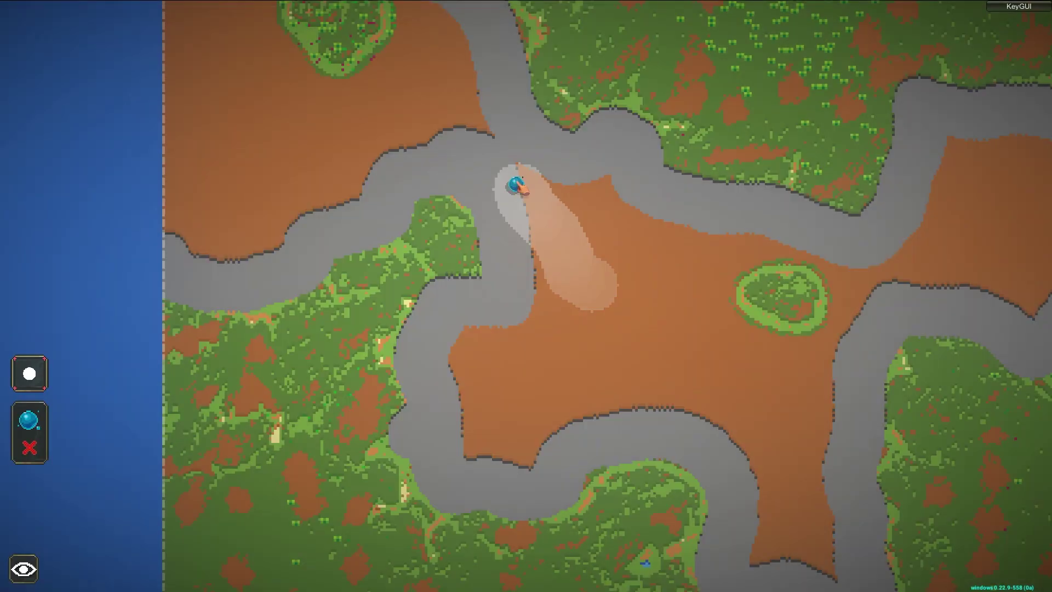
Paint water over the remaining brown land, then place humans to found kingdoms
mouse_move(675, 237)
left_mouse_down()
mouse_move(370, 276)
mouse_move(601, 261)
left_mouse_up()
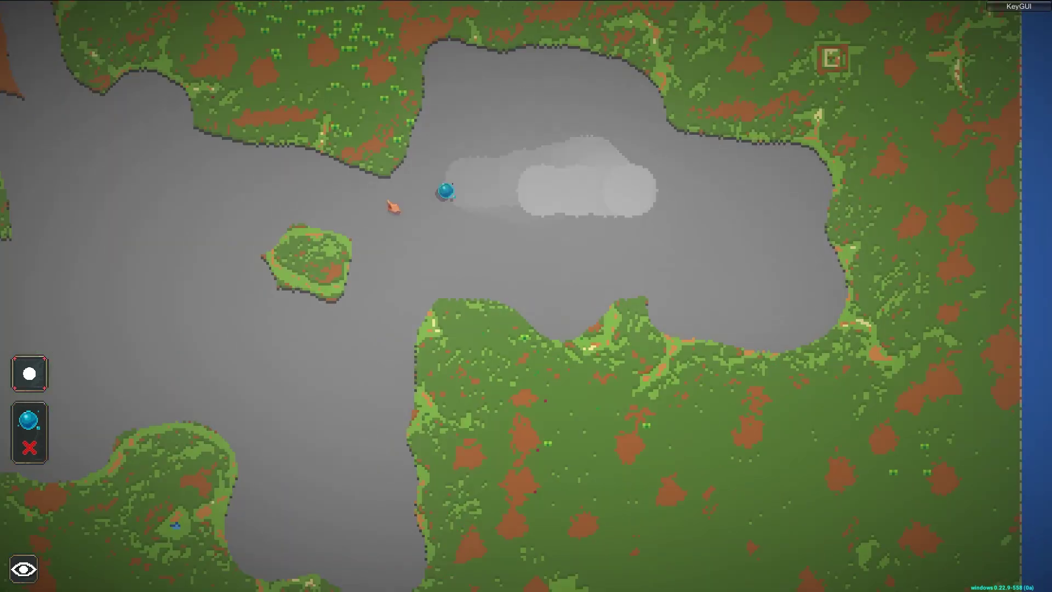
mouse_move(393, 206)
left_mouse_down()
mouse_move(505, 216)
mouse_move(467, 244)
left_mouse_up()
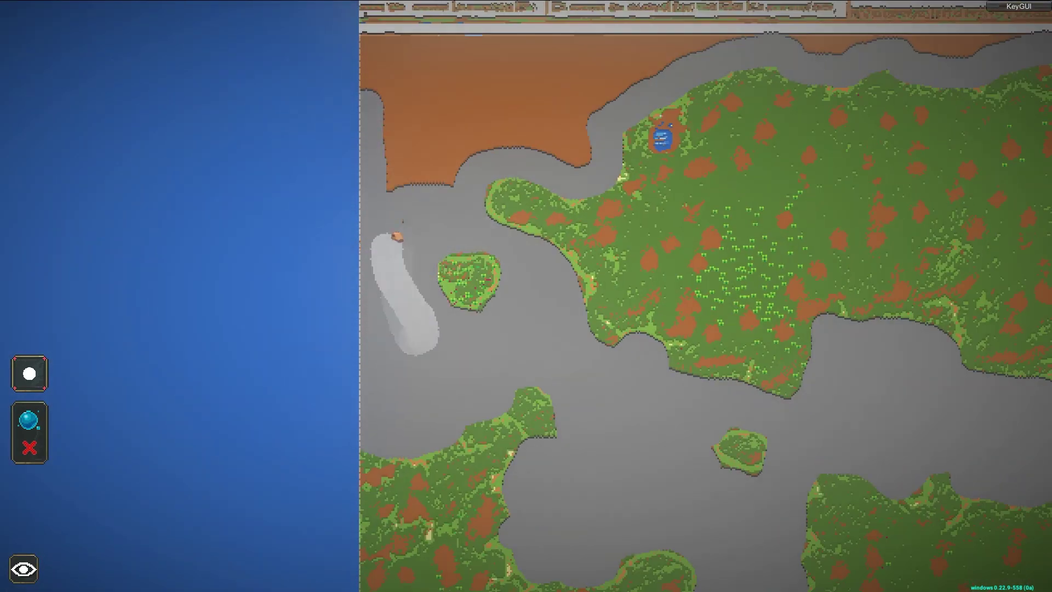
left_click_drag(397, 237, 501, 147)
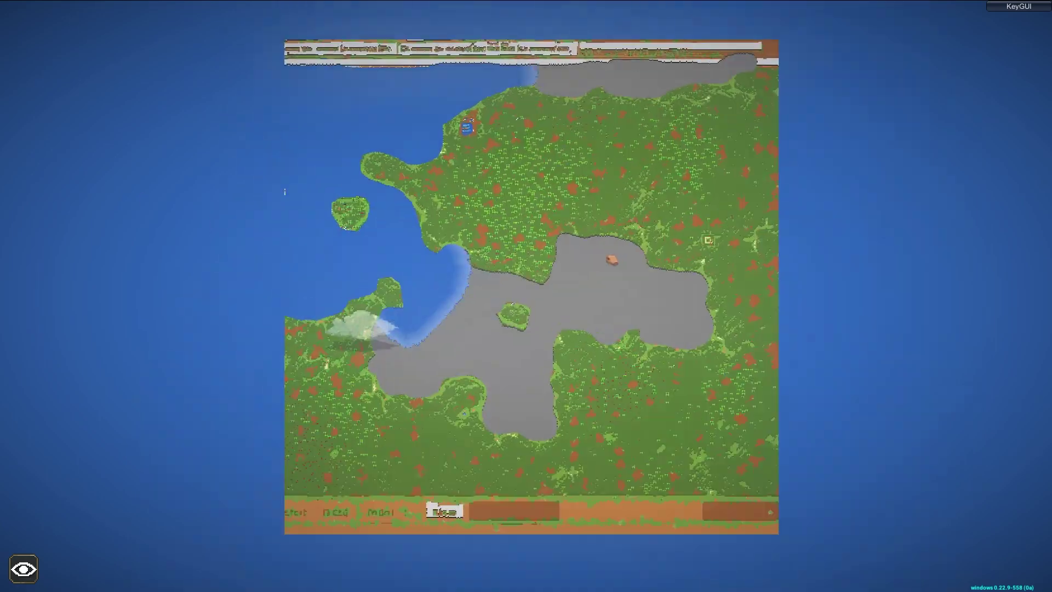
scroll(511, 277, "up", 5)
scroll(512, 277, "down", 5)
scroll(511, 278, "down", 3)
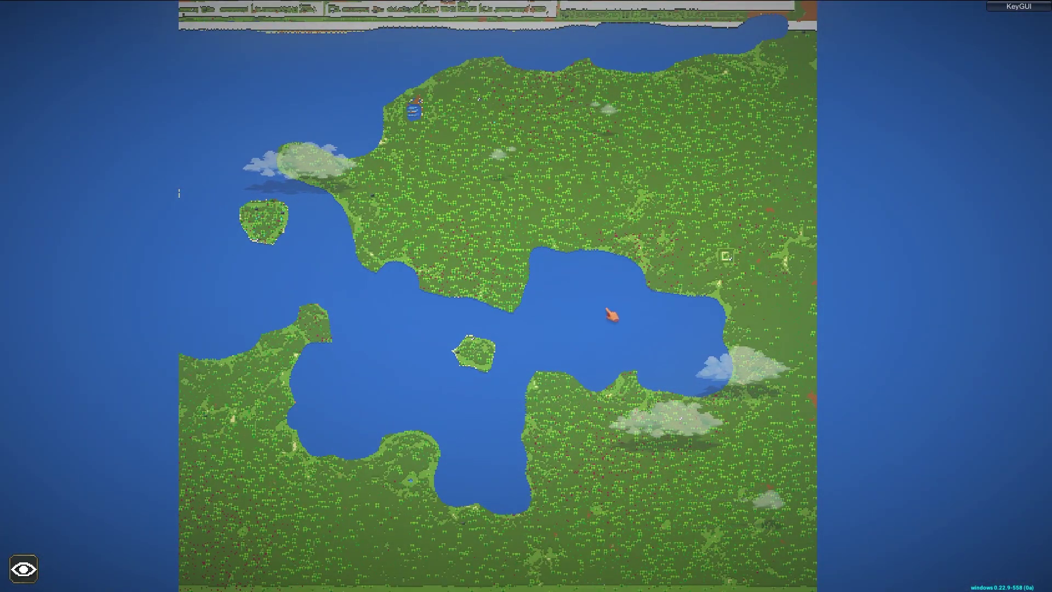
scroll(521, 219, "up", 2)
scroll(521, 219, "up", 2)
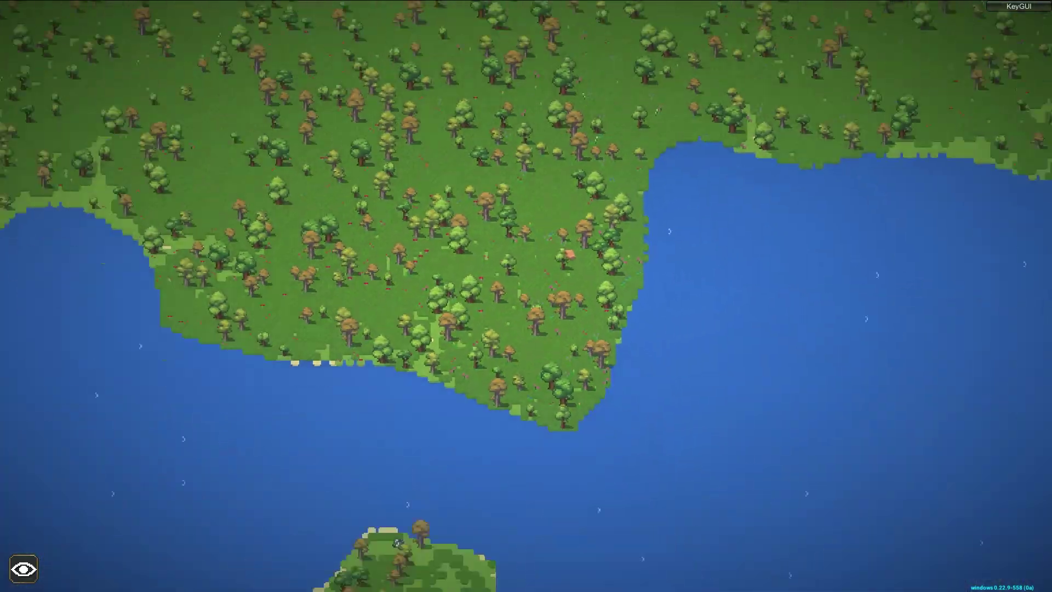
scroll(510, 319, "down", 4)
scroll(511, 319, "down", 1)
left_click(145, 519)
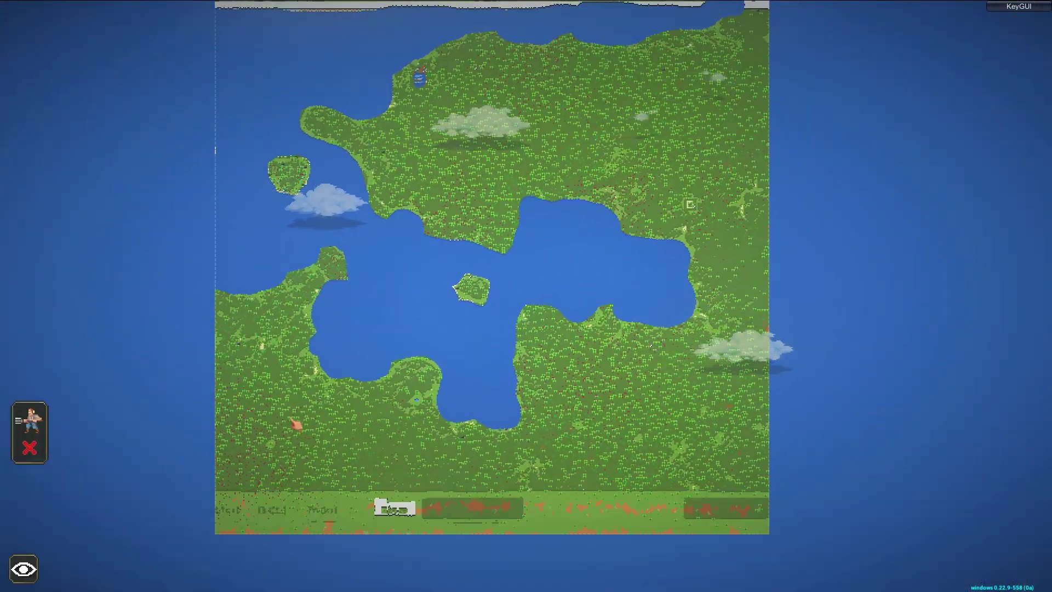
left_click(294, 425)
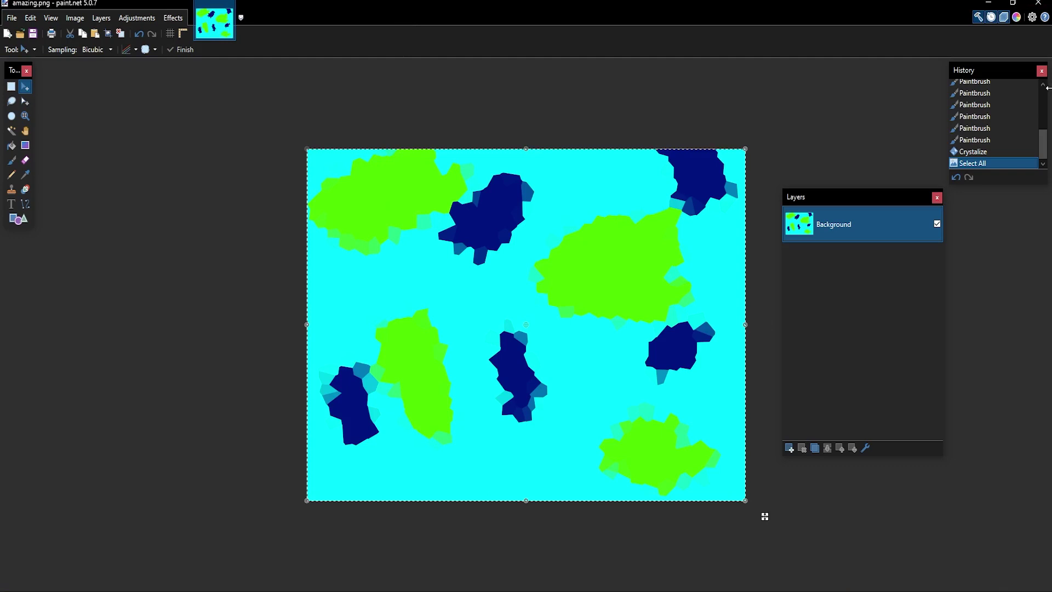
Clear the canvas, pick cyan, paint the island map and send it for conversion
key("Delete")
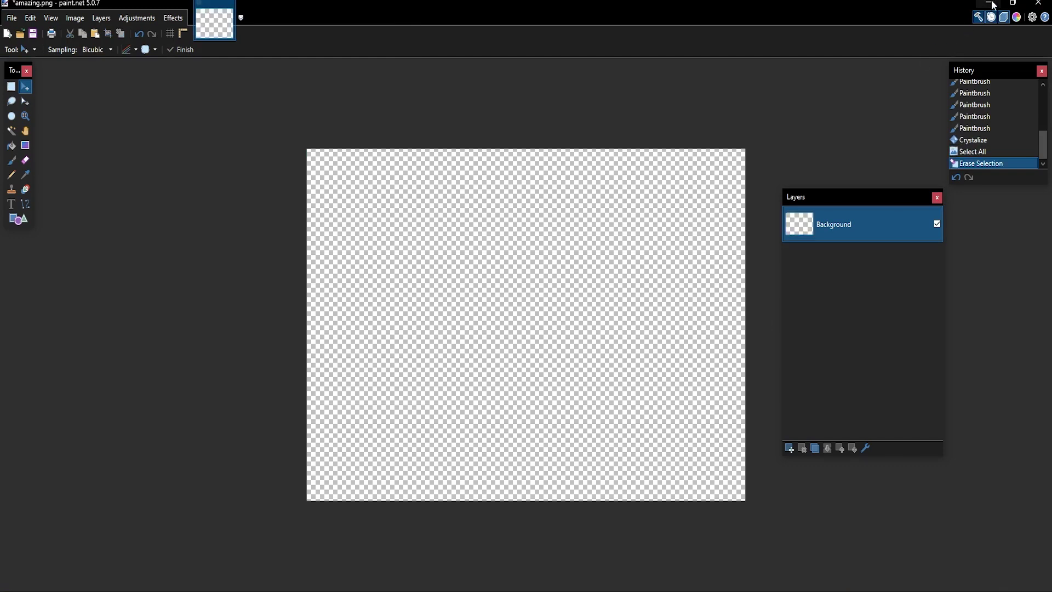
left_click(1016, 17)
left_click(851, 135)
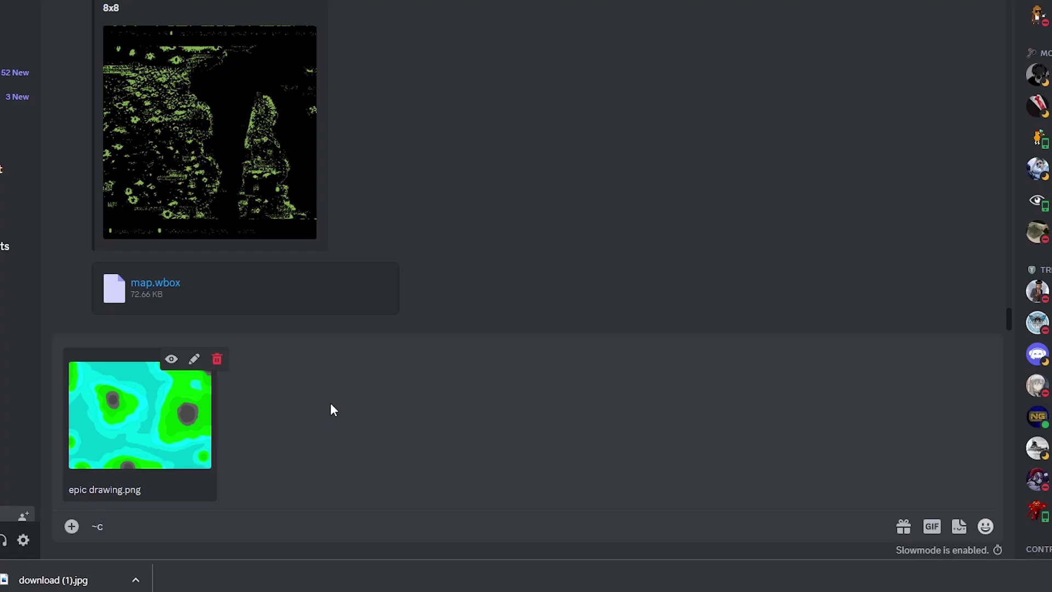
key("Return")
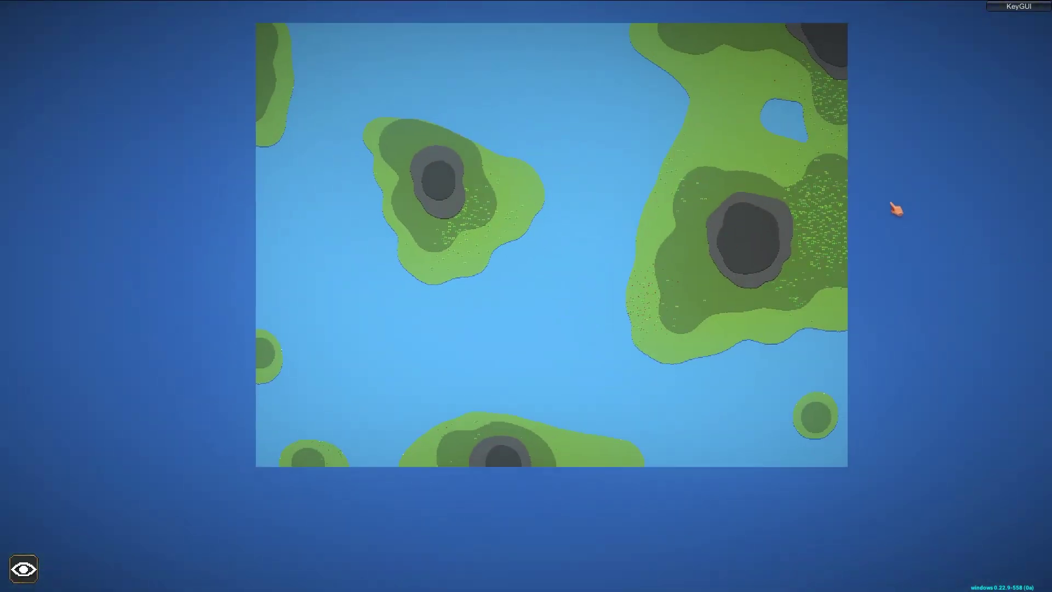
scroll(491, 292, "up", 2)
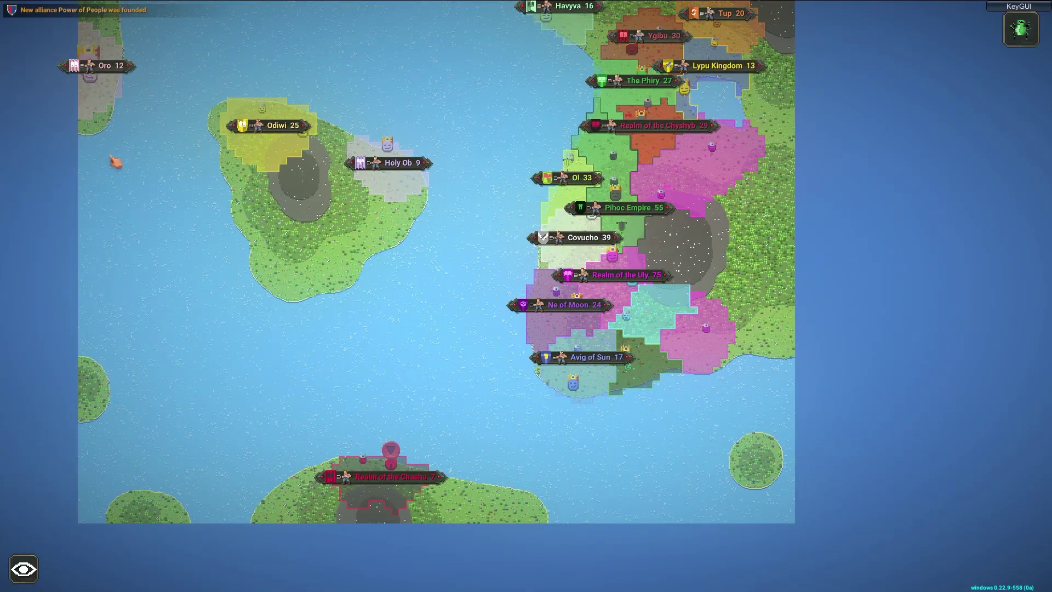
scroll(680, 367, "up", 2)
scroll(826, 216, "up", 3)
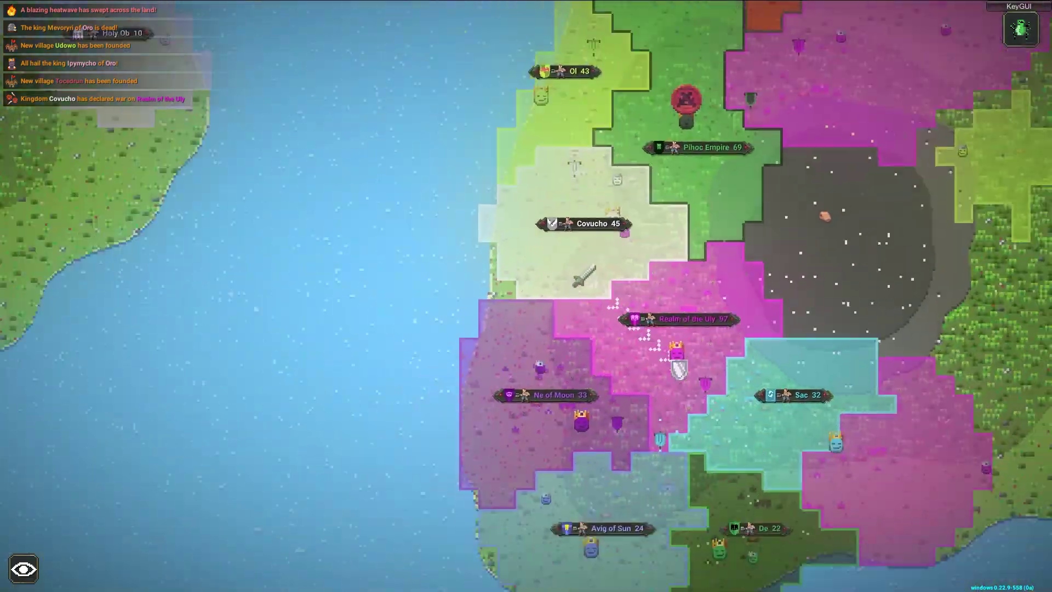
scroll(825, 216, "down", 3)
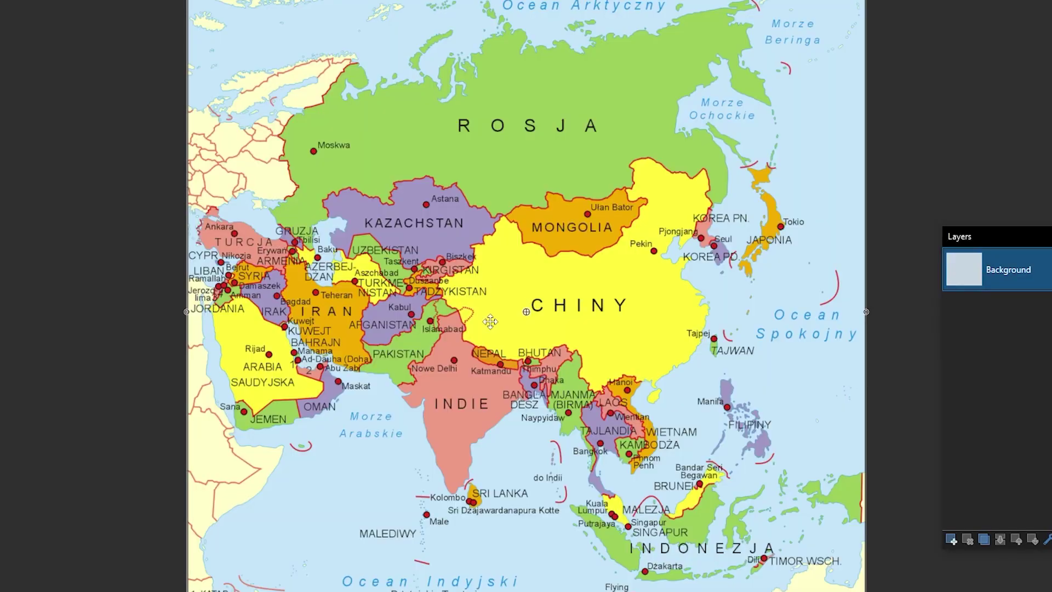
scroll(405, 284, "down", 3)
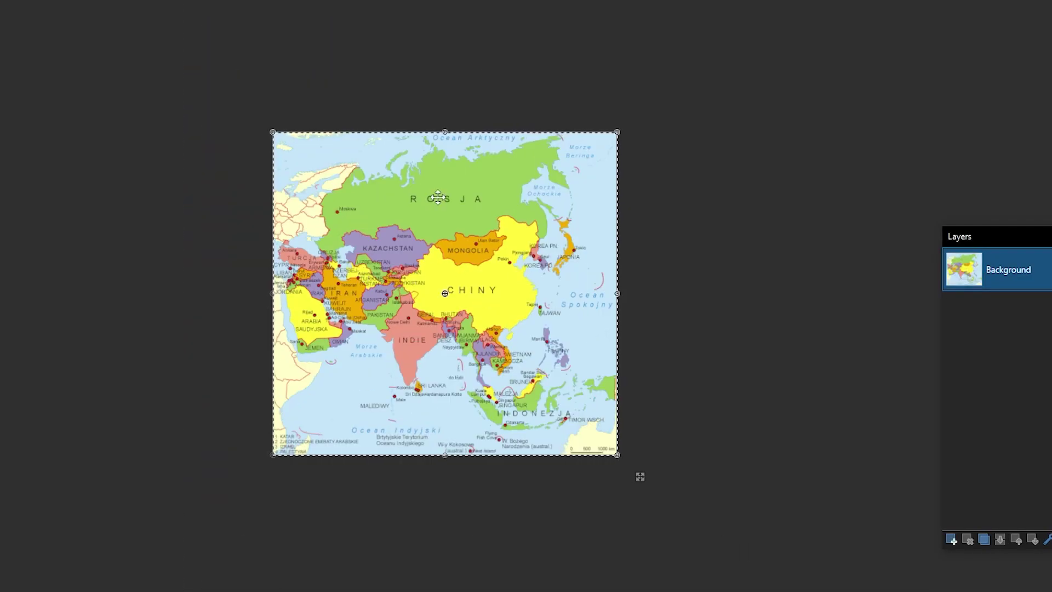
scroll(176, 413, "up", 2)
scroll(463, 244, "up", 1)
scroll(359, 127, "down", 3)
scroll(430, 109, "up", 1)
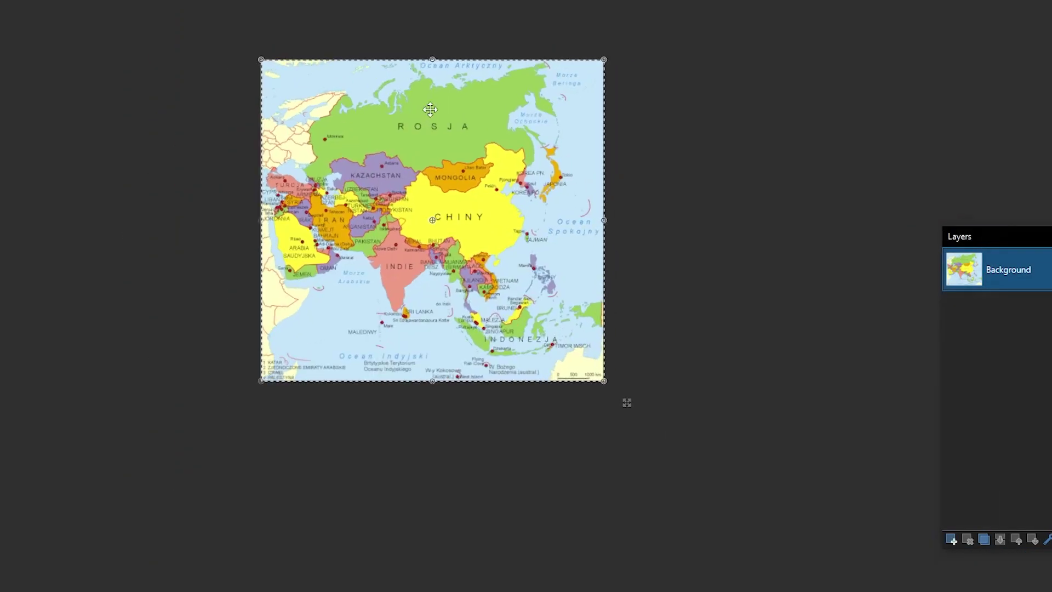
scroll(431, 109, "up", 2)
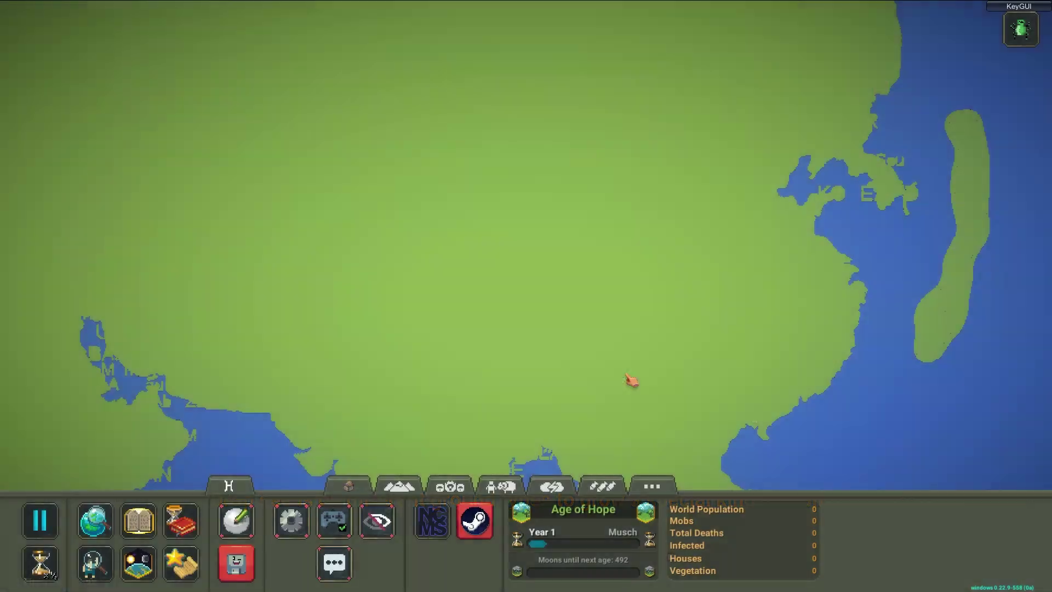
scroll(685, 24, "down", 1)
scroll(671, 48, "down", 2)
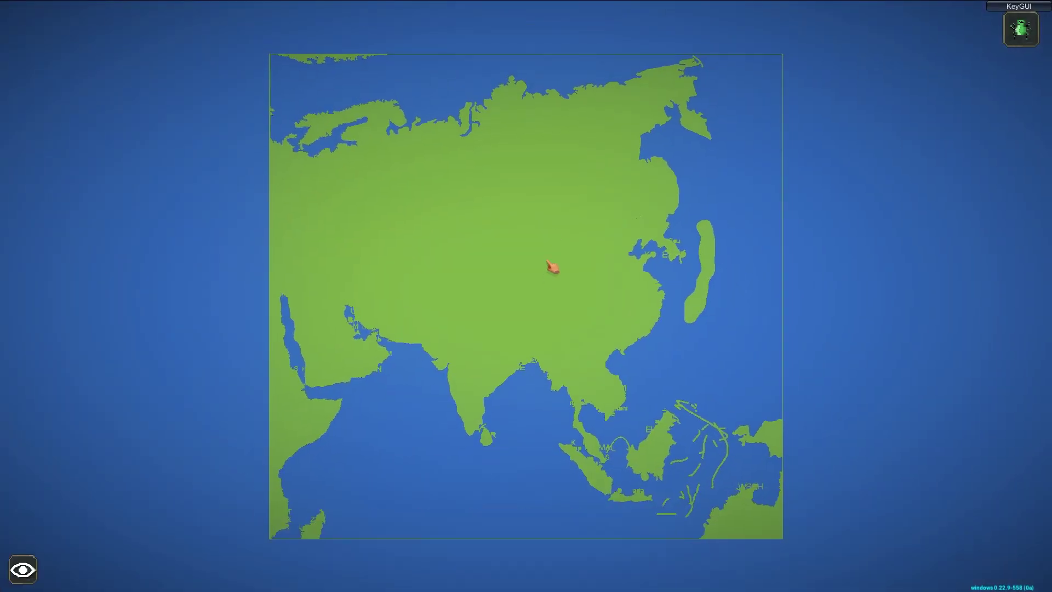
Show the Asia world's info tab with Age, population, mob and death counts
mouse_move(552, 265)
left_mouse_down()
mouse_move(491, 118)
mouse_move(607, 205)
mouse_move(503, 274)
left_mouse_up()
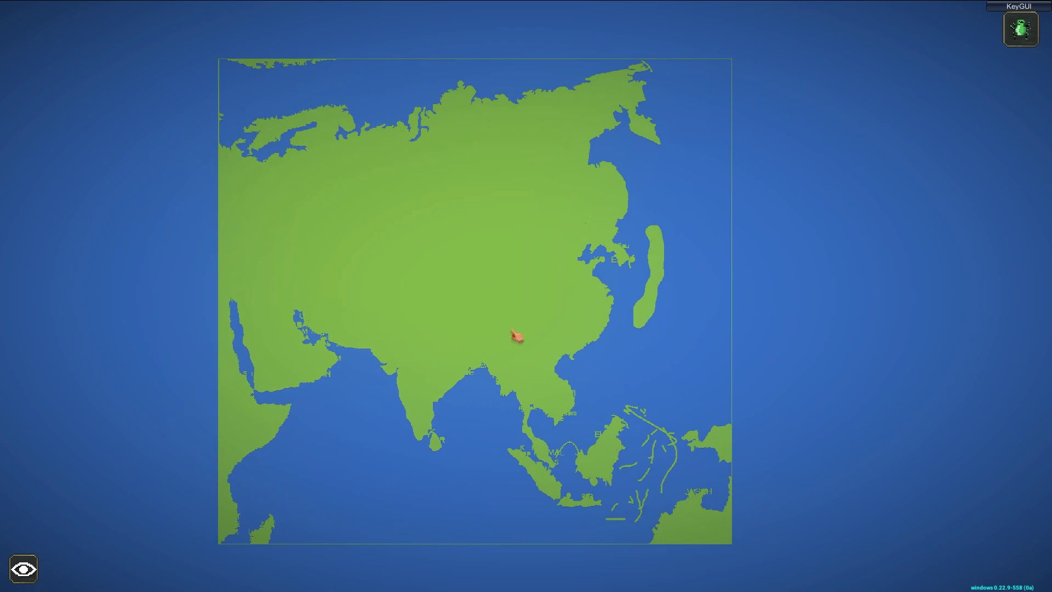
scroll(536, 312, "up", 2)
scroll(532, 267, "up", 5)
scroll(526, 190, "down", 2)
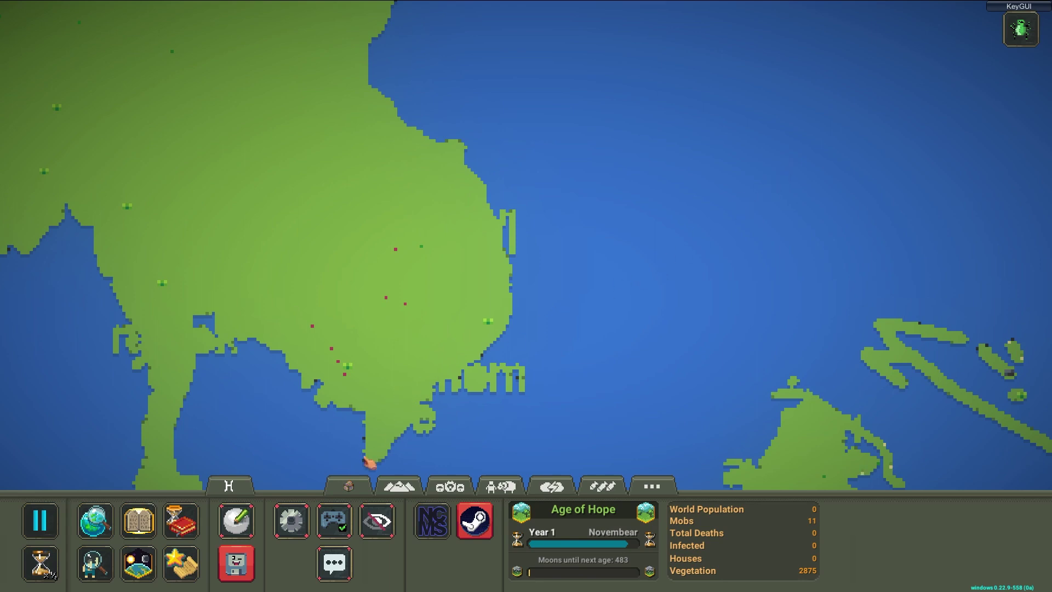
left_click(401, 485)
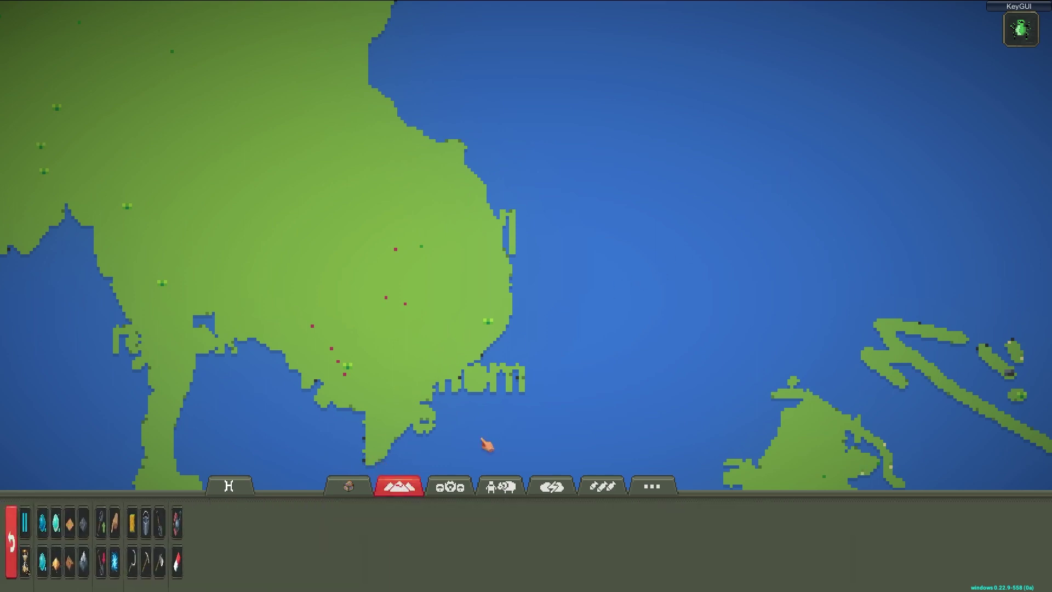
left_click(433, 493)
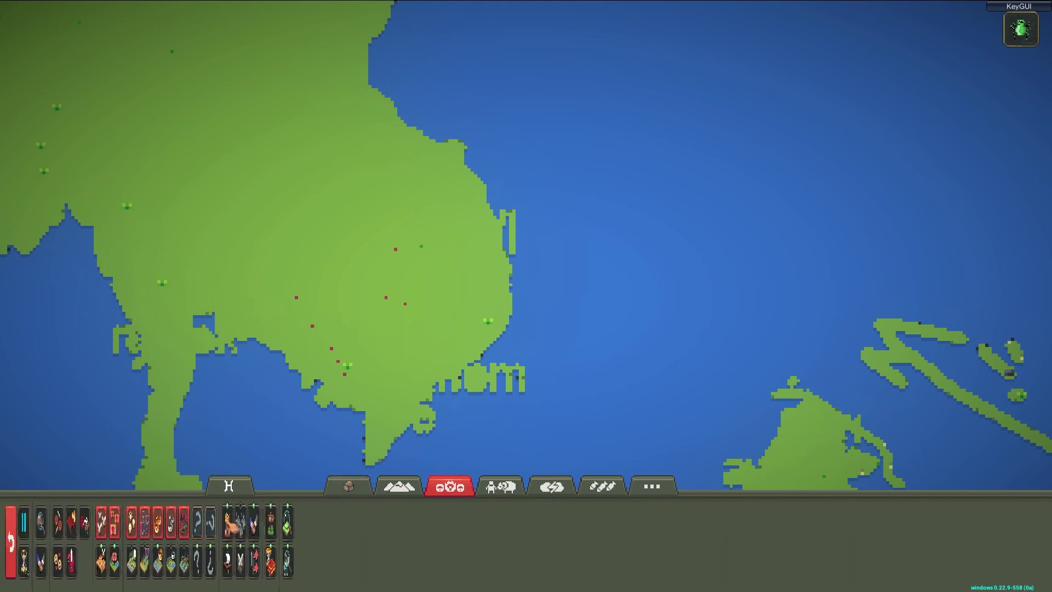
left_click(500, 487)
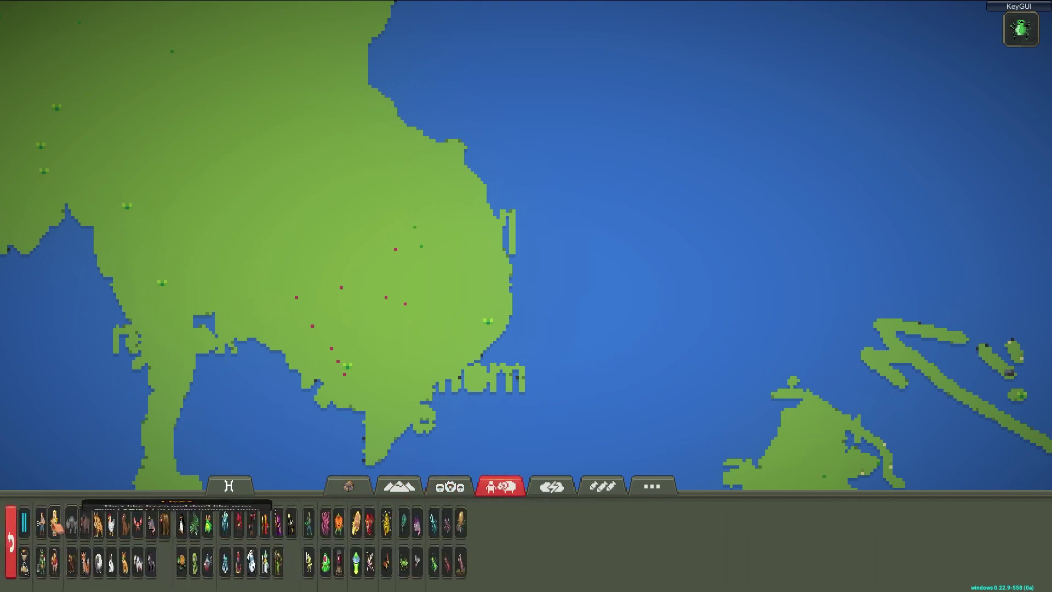
left_click(521, 488)
left_click(432, 487)
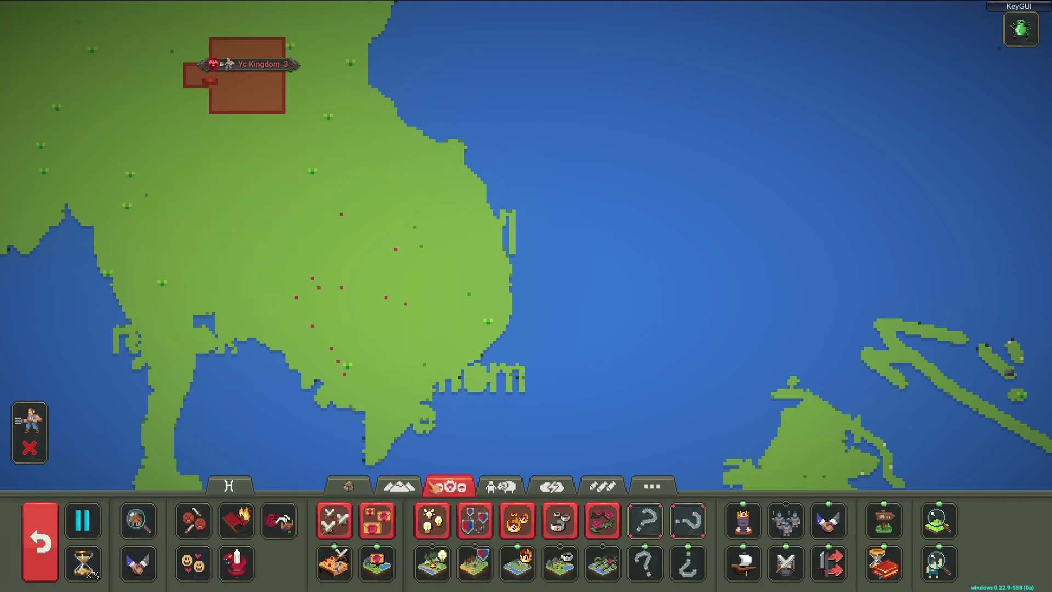
left_click(551, 486)
scroll(301, 74, "up", 5)
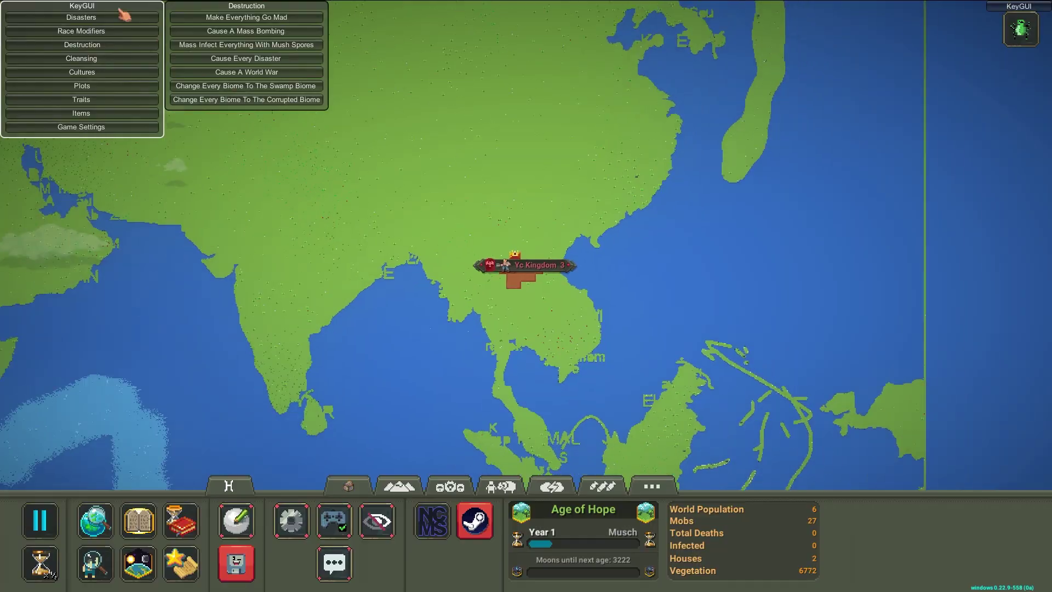
Trigger Cause Every Disaster from KeyGUI's Destruction category on the Asia world
left_click(214, 63)
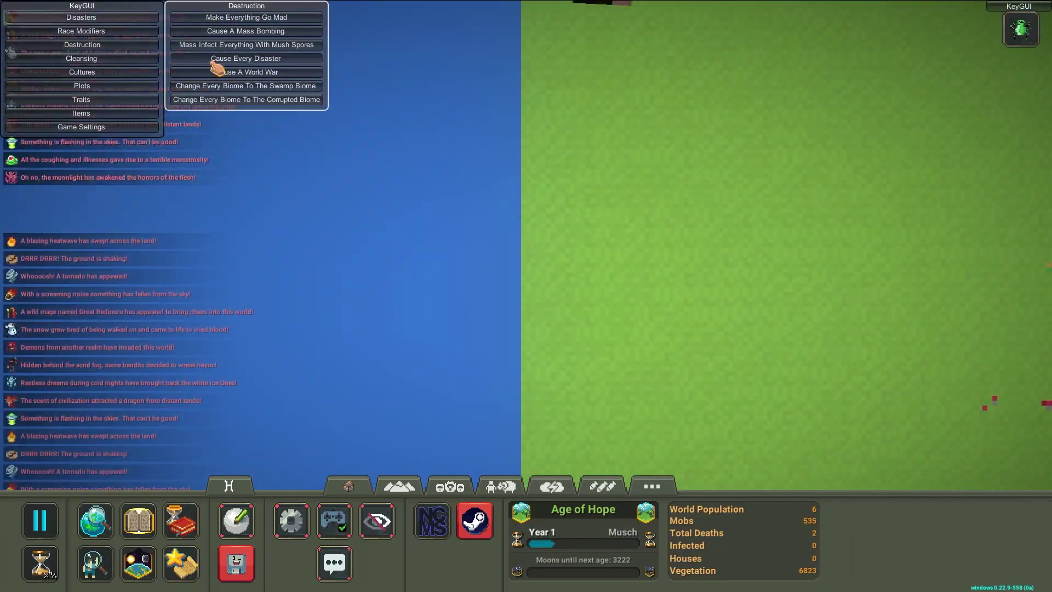
scroll(649, 268, "down", 5)
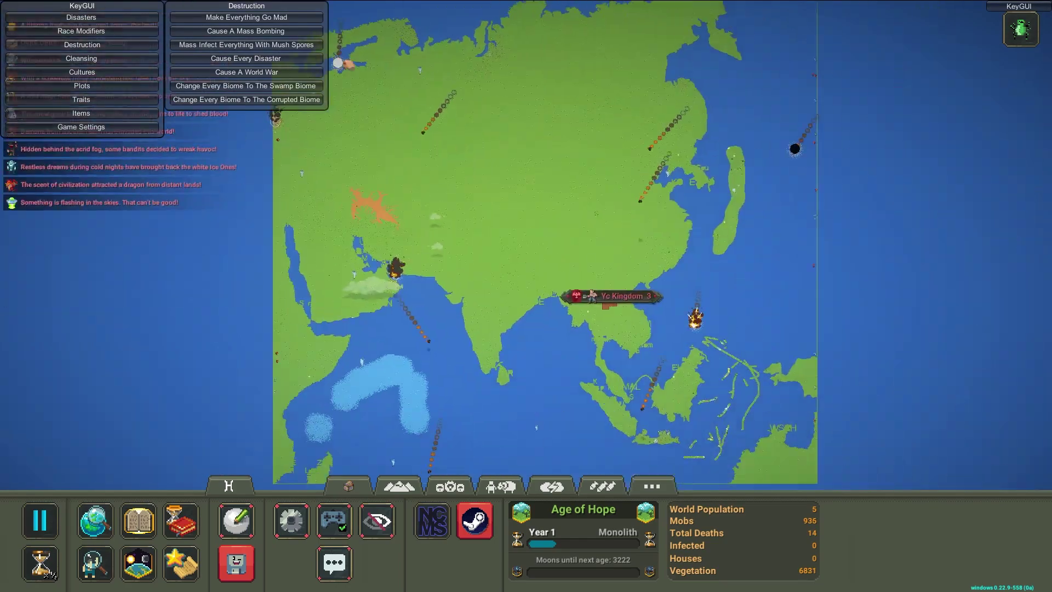
scroll(617, 238, "up", 3)
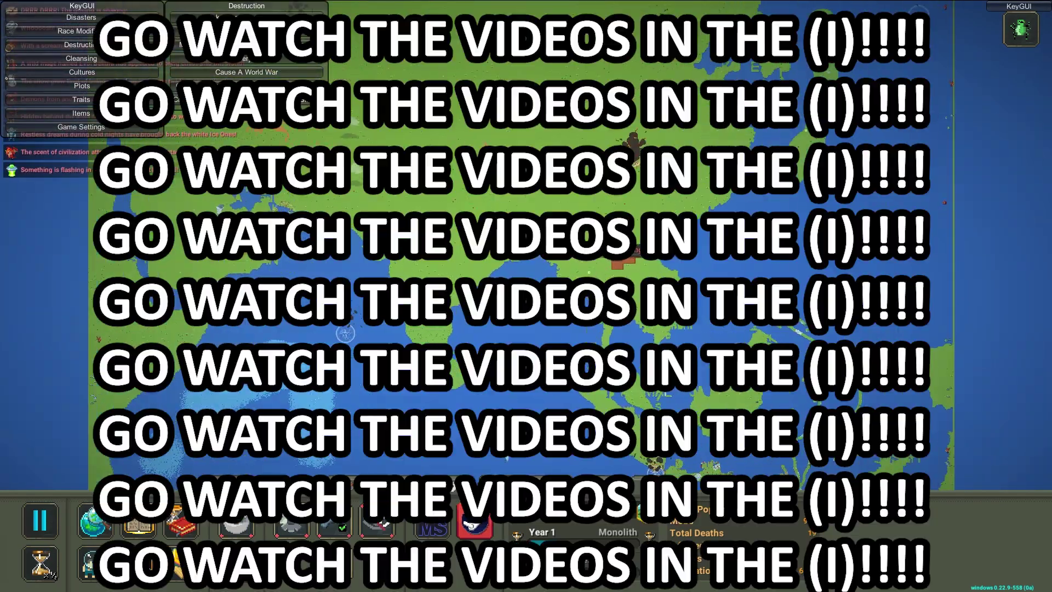
scroll(666, 246, "up", 2)
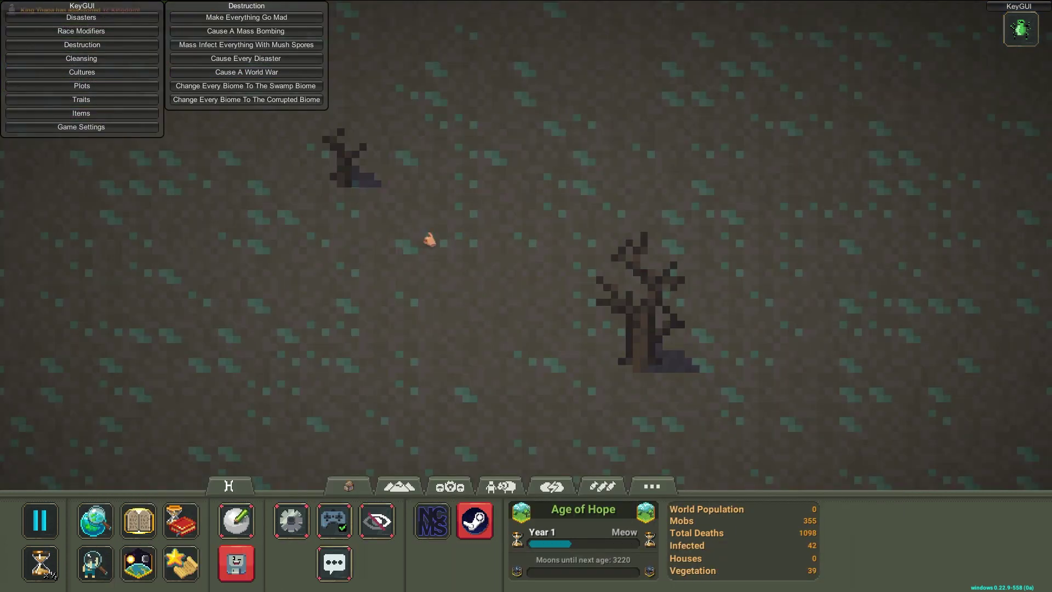
scroll(462, 260, "down", 5)
scroll(511, 239, "down", 3)
scroll(563, 405, "up", 2)
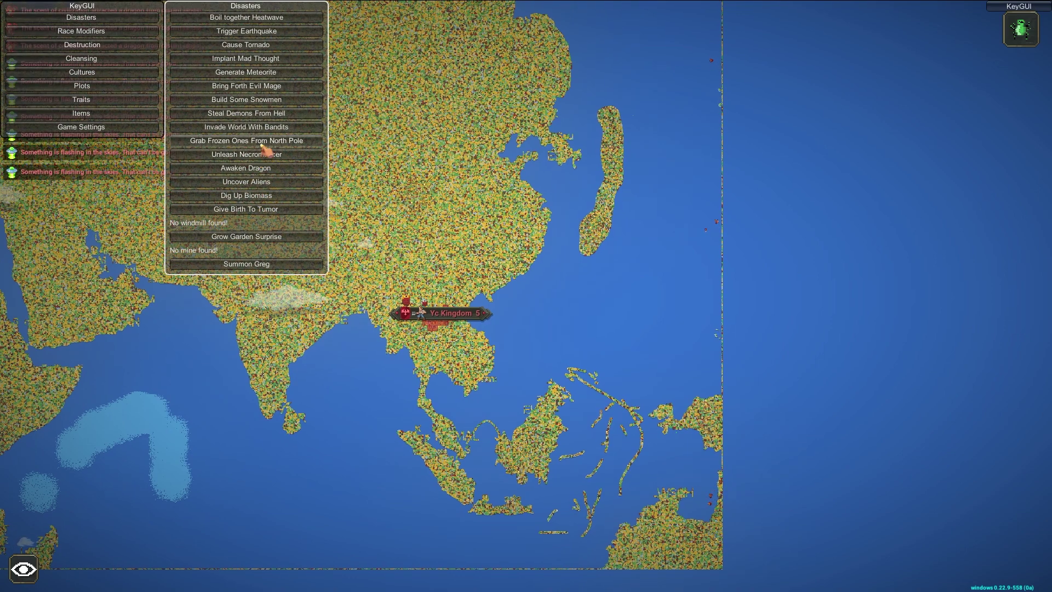
Summon frozen ones, demons, meteorites and tornadoes onto Asia with KeyGUI
left_click(216, 142)
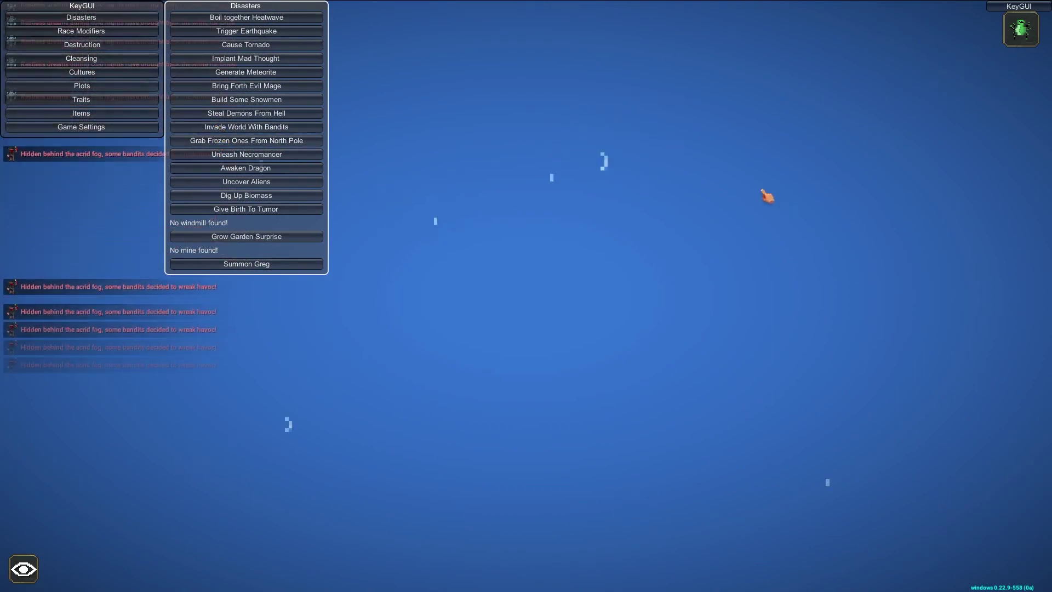
scroll(741, 206, "down", 5)
left_click(263, 115)
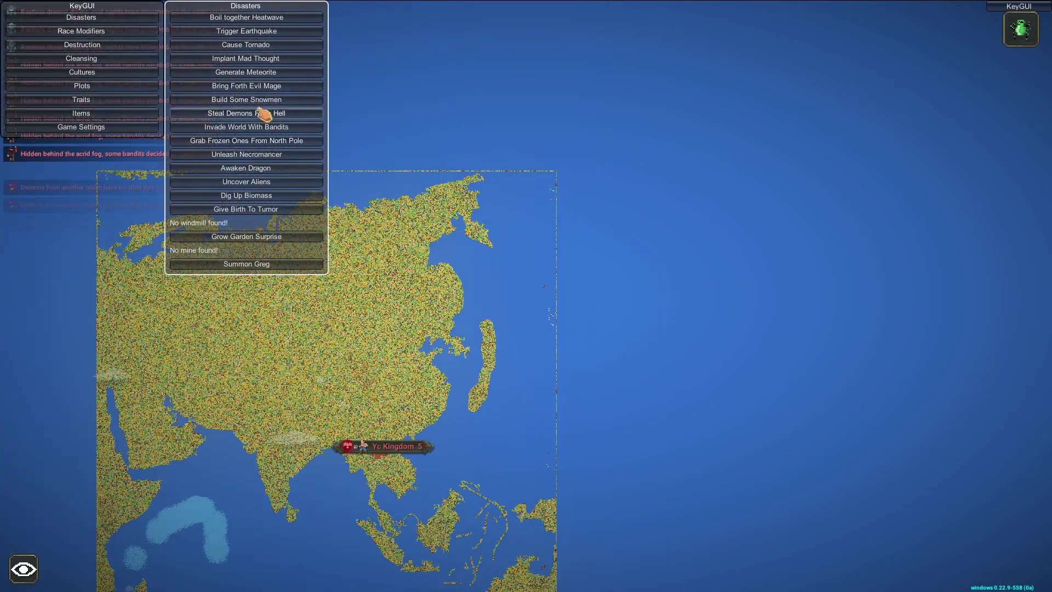
left_click(275, 74)
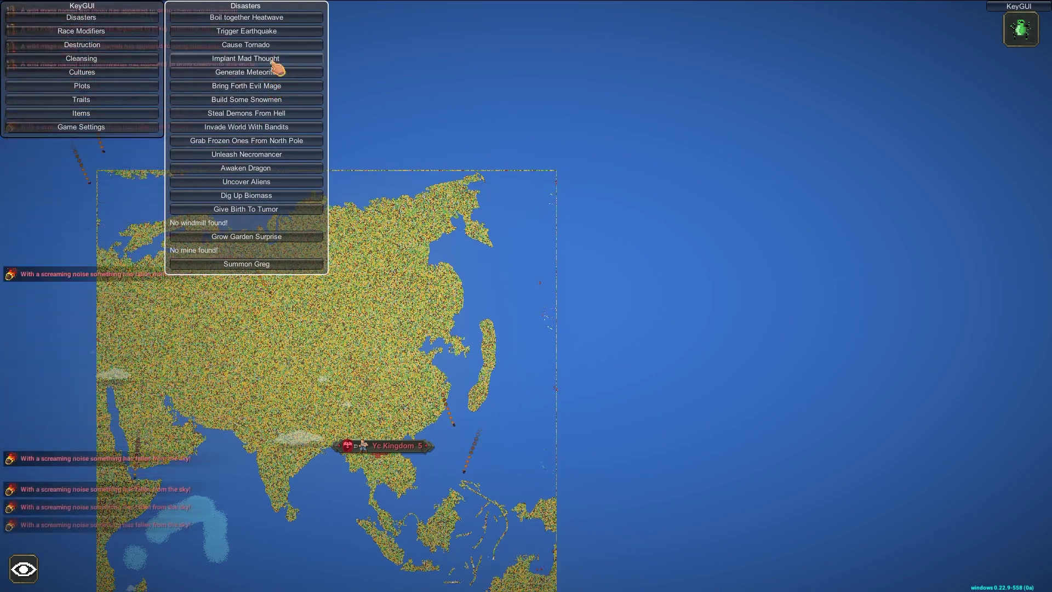
left_click(276, 45)
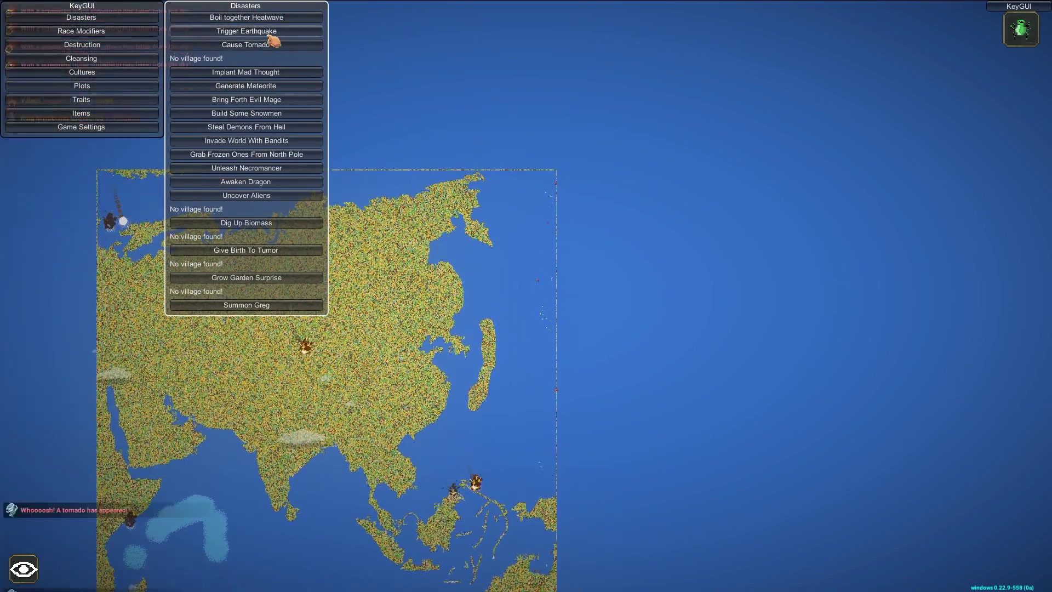
scroll(351, 371, "up", 5)
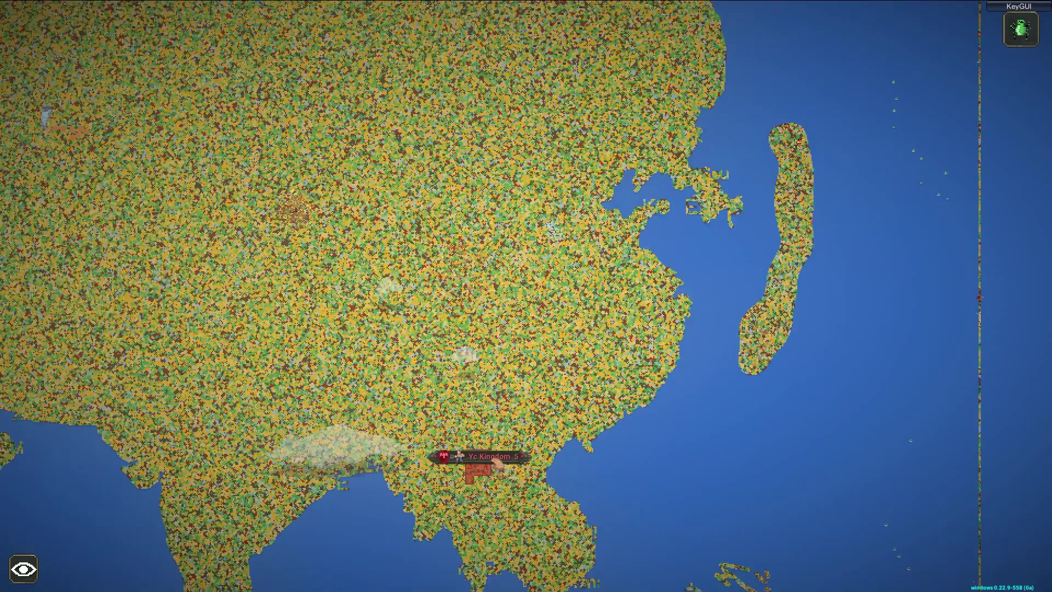
scroll(615, 239, "down", 3)
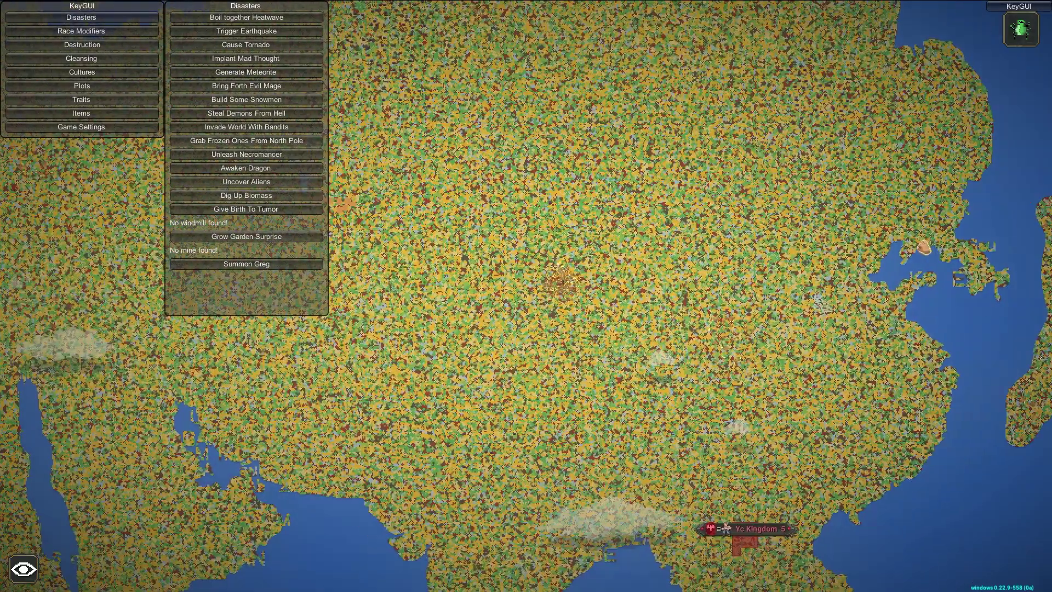
key("Escape")
key("Escape")
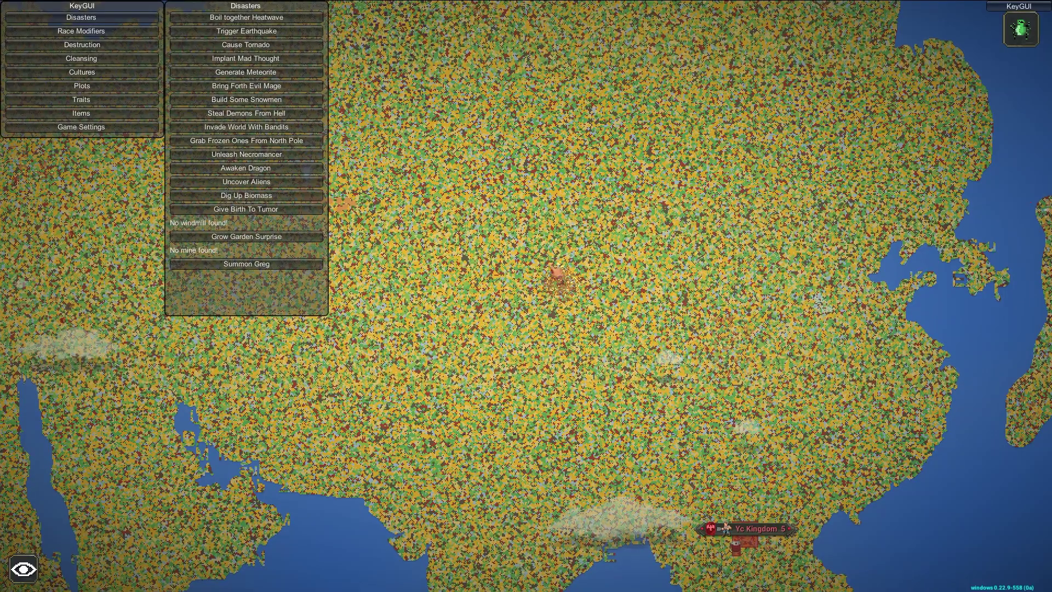
scroll(555, 270, "down", 5)
scroll(511, 266, "down", 3)
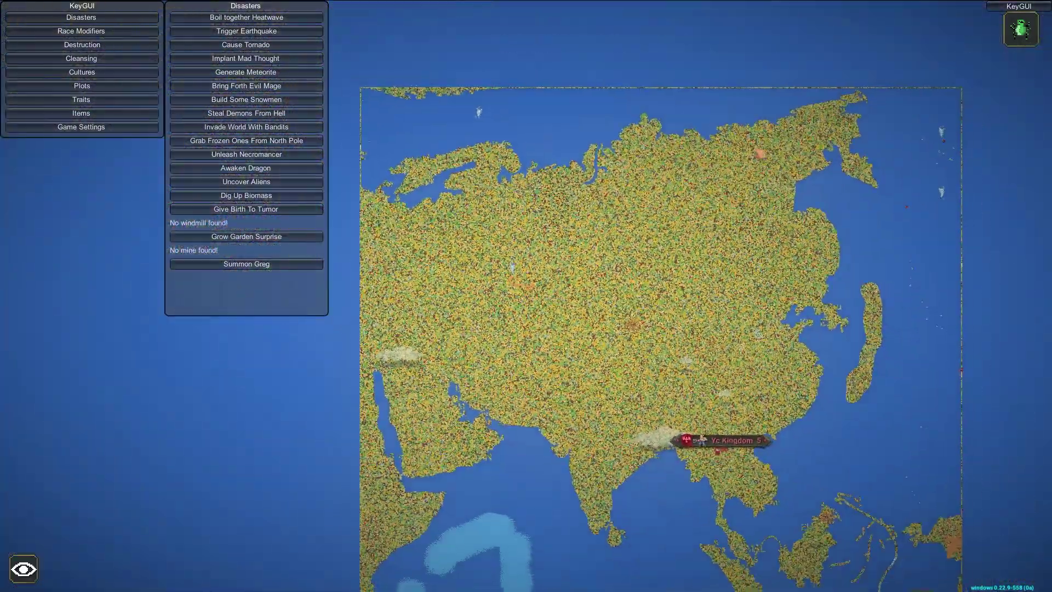
scroll(513, 266, "up", 3)
scroll(576, 271, "up", 3)
scroll(634, 274, "up", 3)
scroll(634, 274, "up", 3)
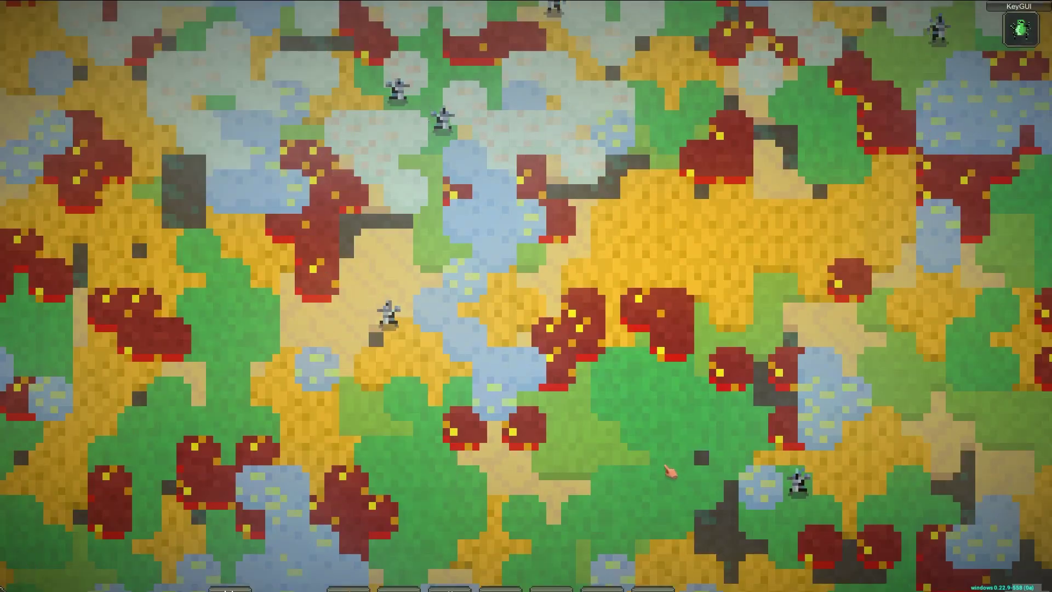
Strike the land with lightning, then rain over its upper part
left_click(543, 288)
key("d")
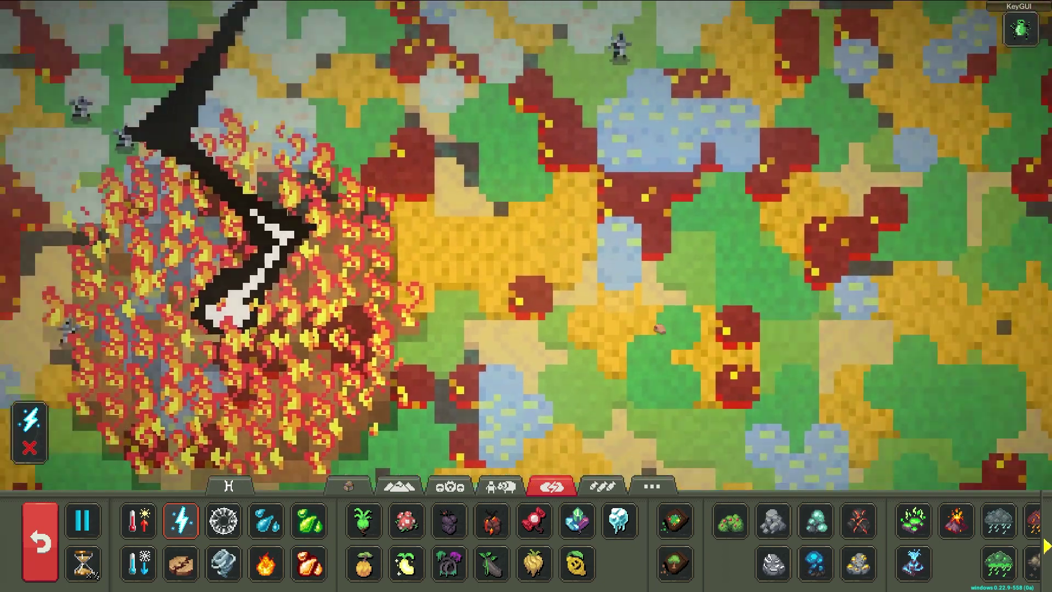
scroll(493, 325, "down", 3)
scroll(493, 325, "down", 3)
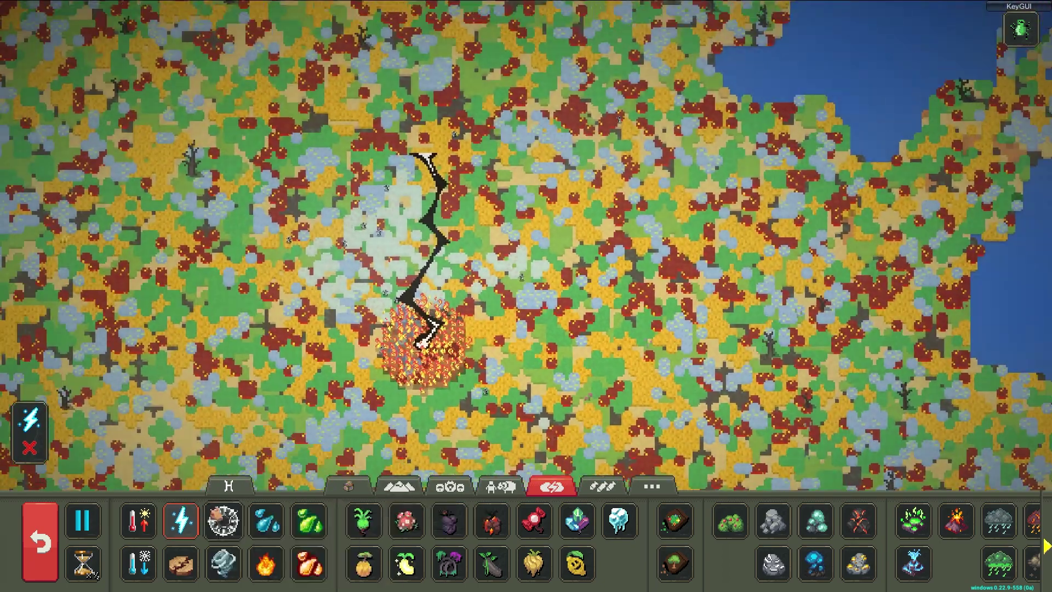
left_click(222, 519)
scroll(523, 352, "up", 3)
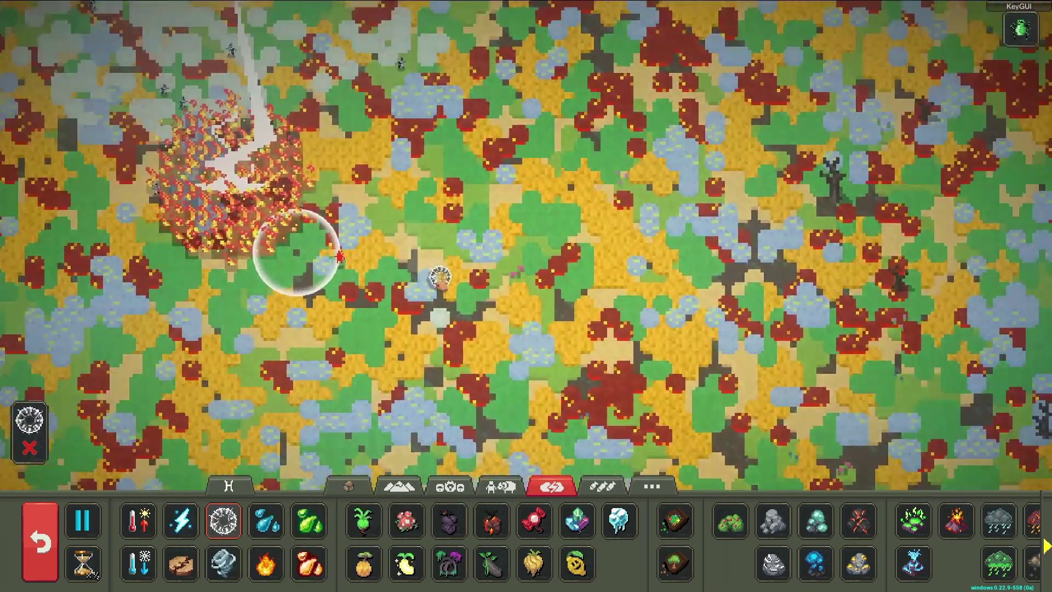
scroll(523, 352, "up", 3)
left_click(266, 520)
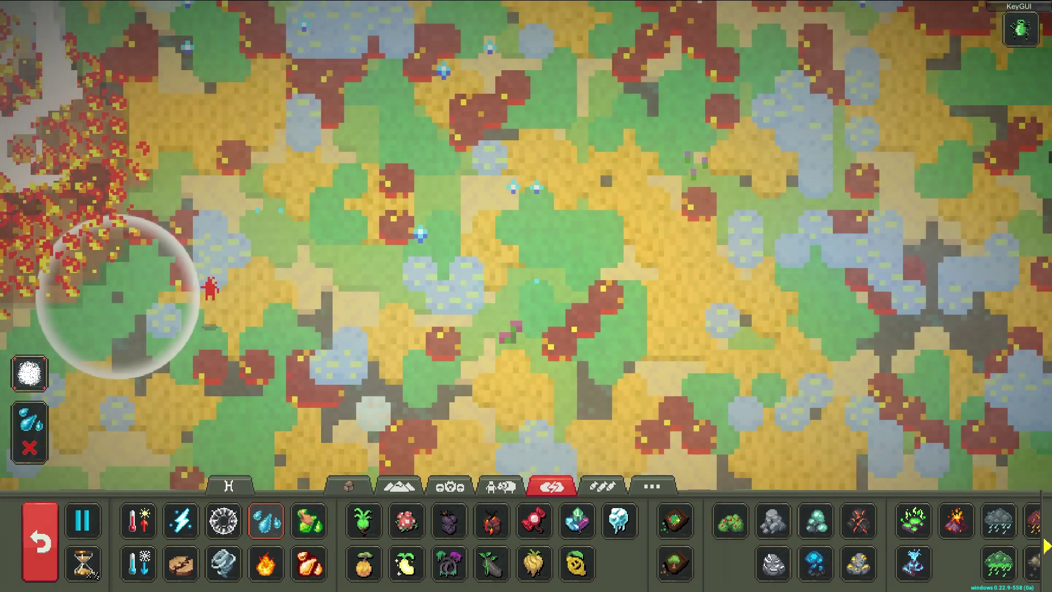
left_click_drag(417, 269, 405, 290)
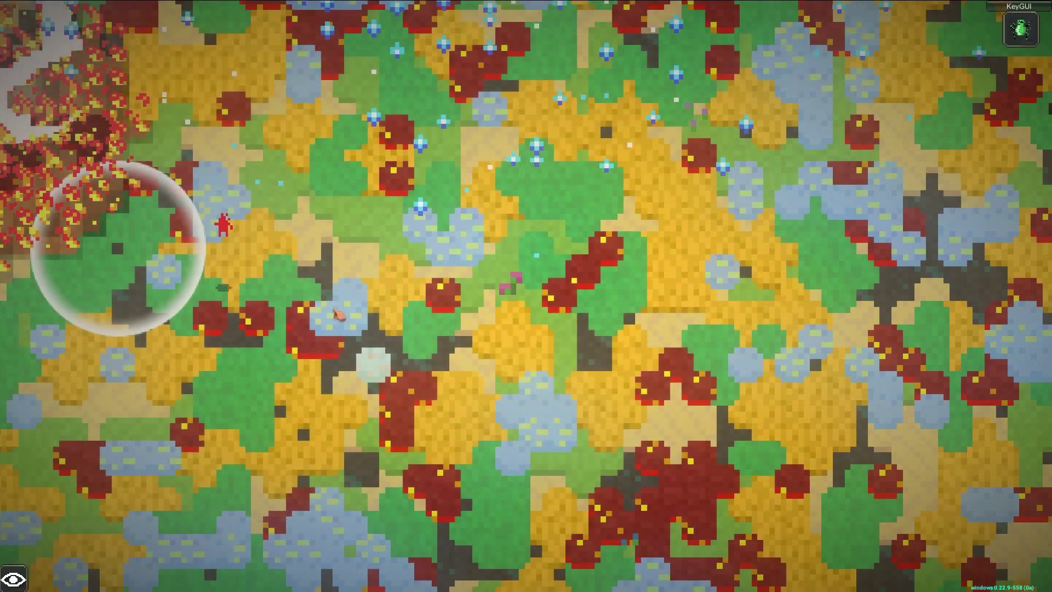
scroll(434, 214, "down", 5)
type("1")
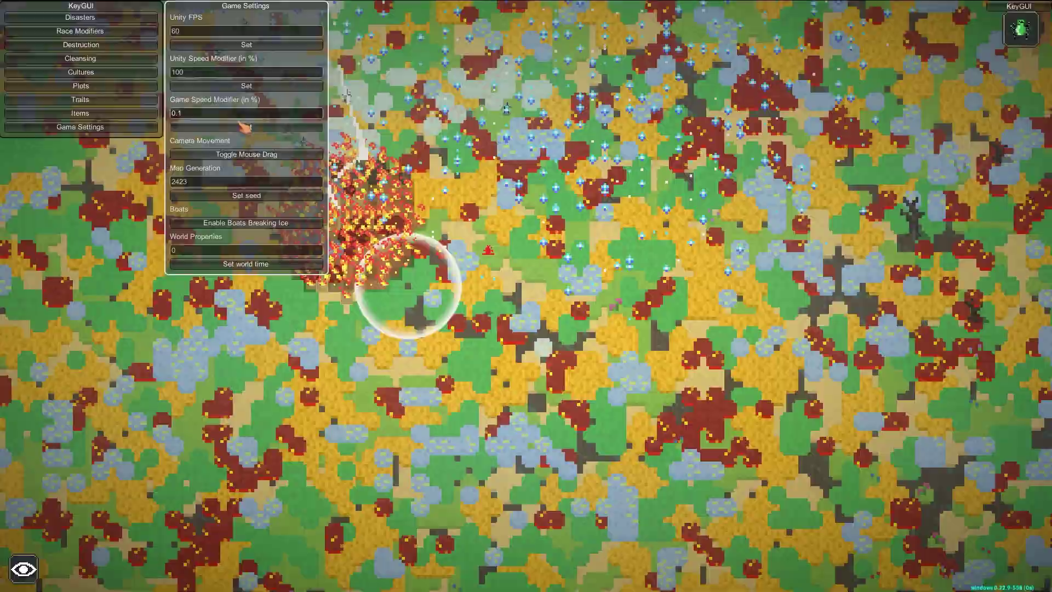
Set the KeyGUI game speed modifier to 0.5, freezing the game
left_click(81, 45)
scroll(526, 247, "down", 10)
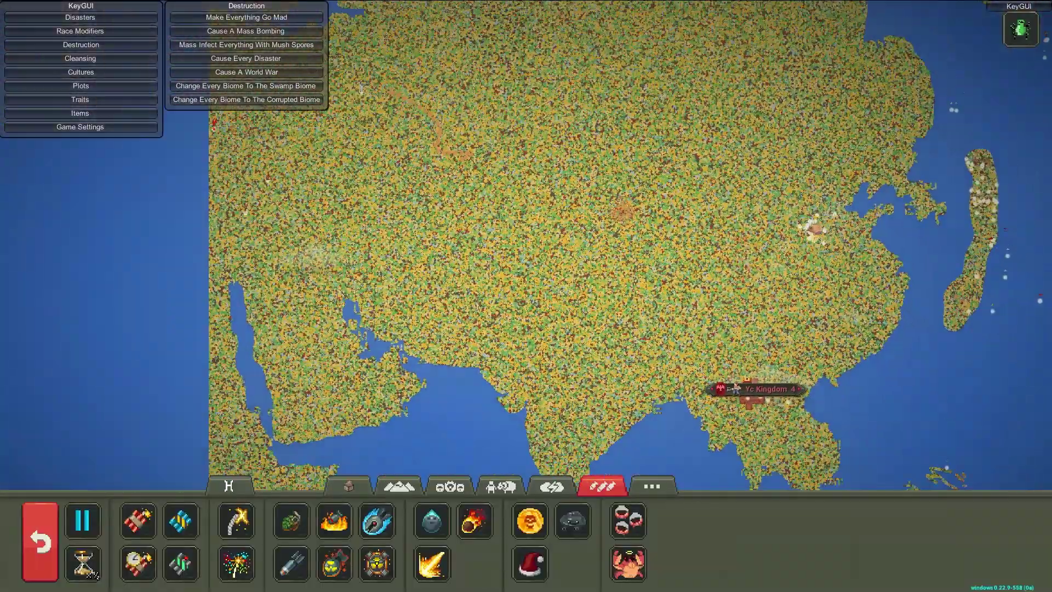
scroll(293, 124, "down", 3)
scroll(294, 124, "up", 10)
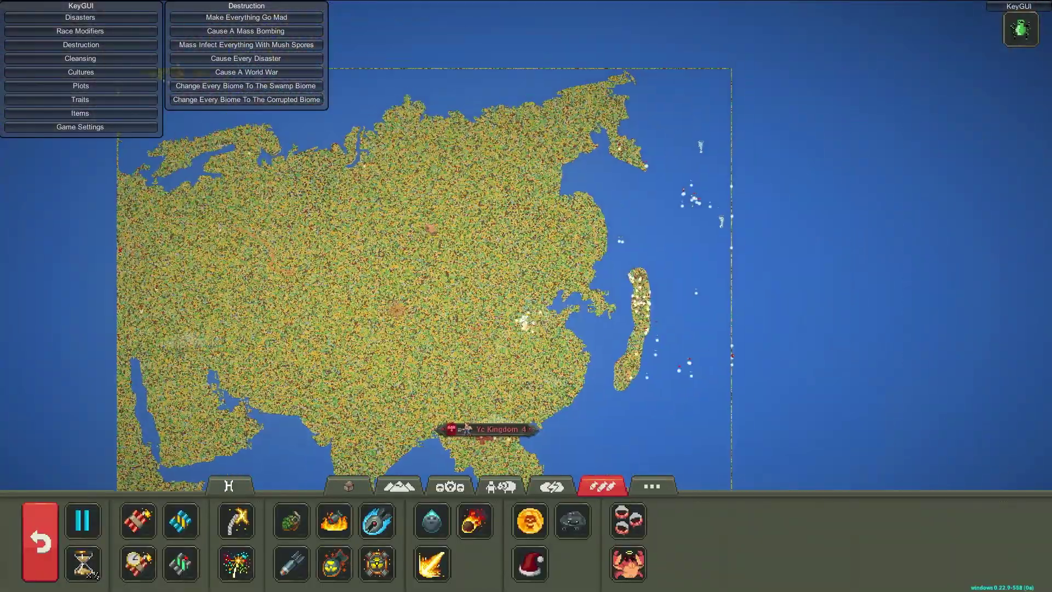
left_click(80, 127)
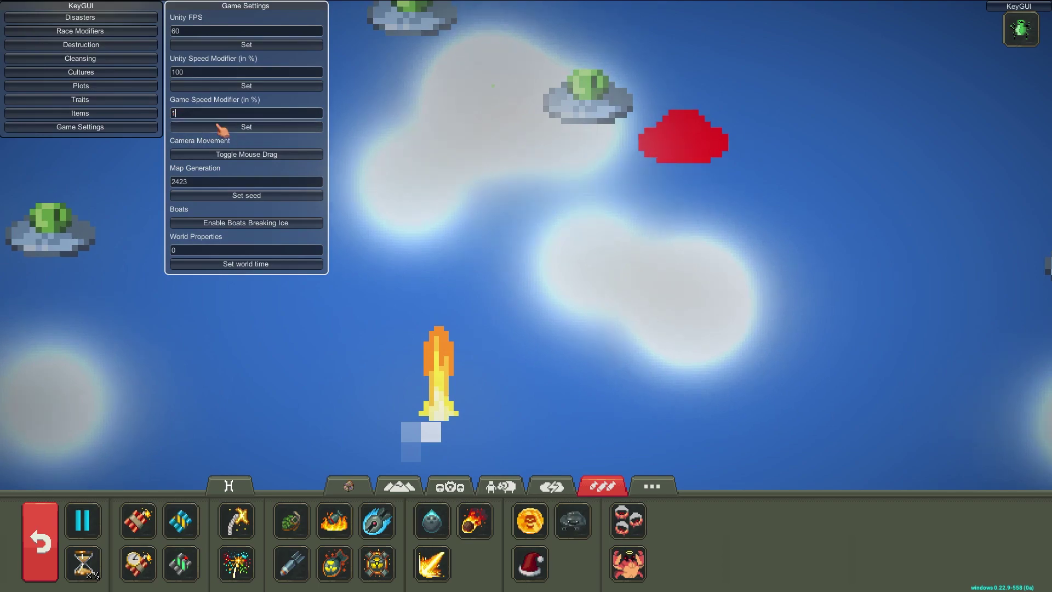
left_click(222, 127)
scroll(340, 202, "down", 5)
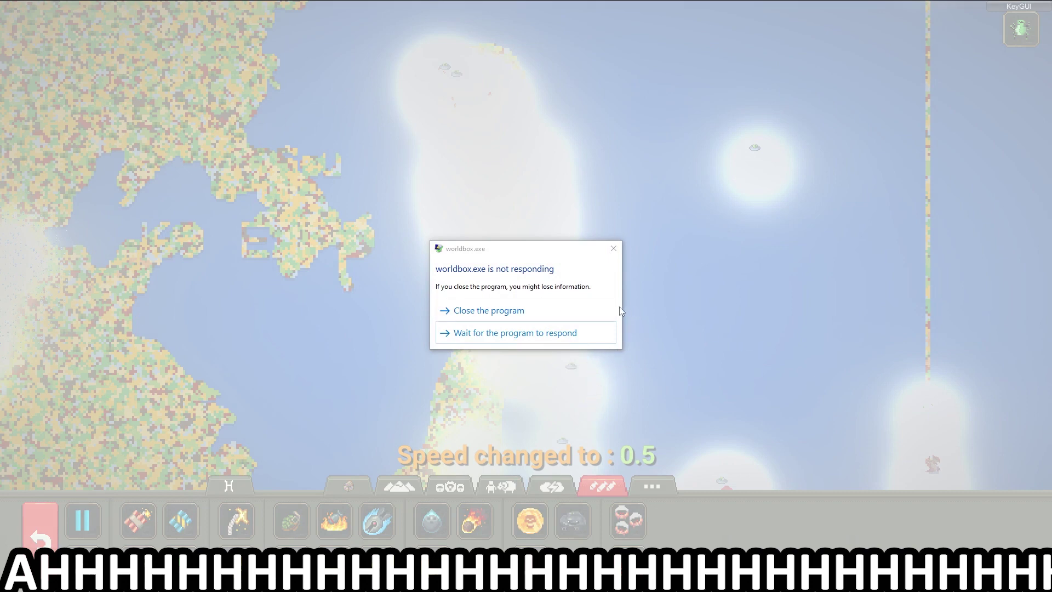
Choose to wait on the worldbox.exe not-responding warning, leaving the frozen Asia world running
left_click(452, 335)
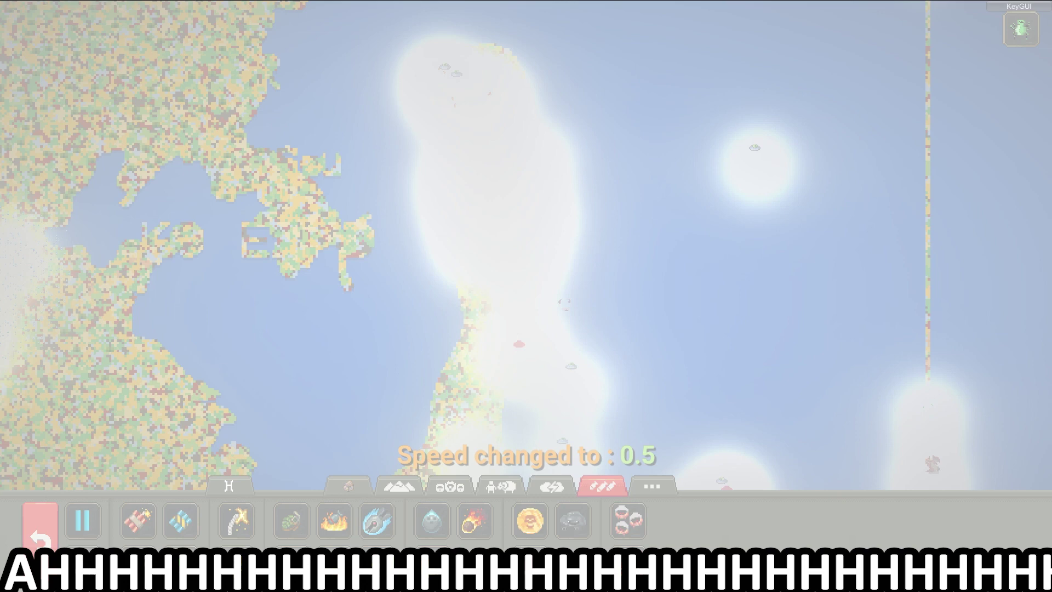